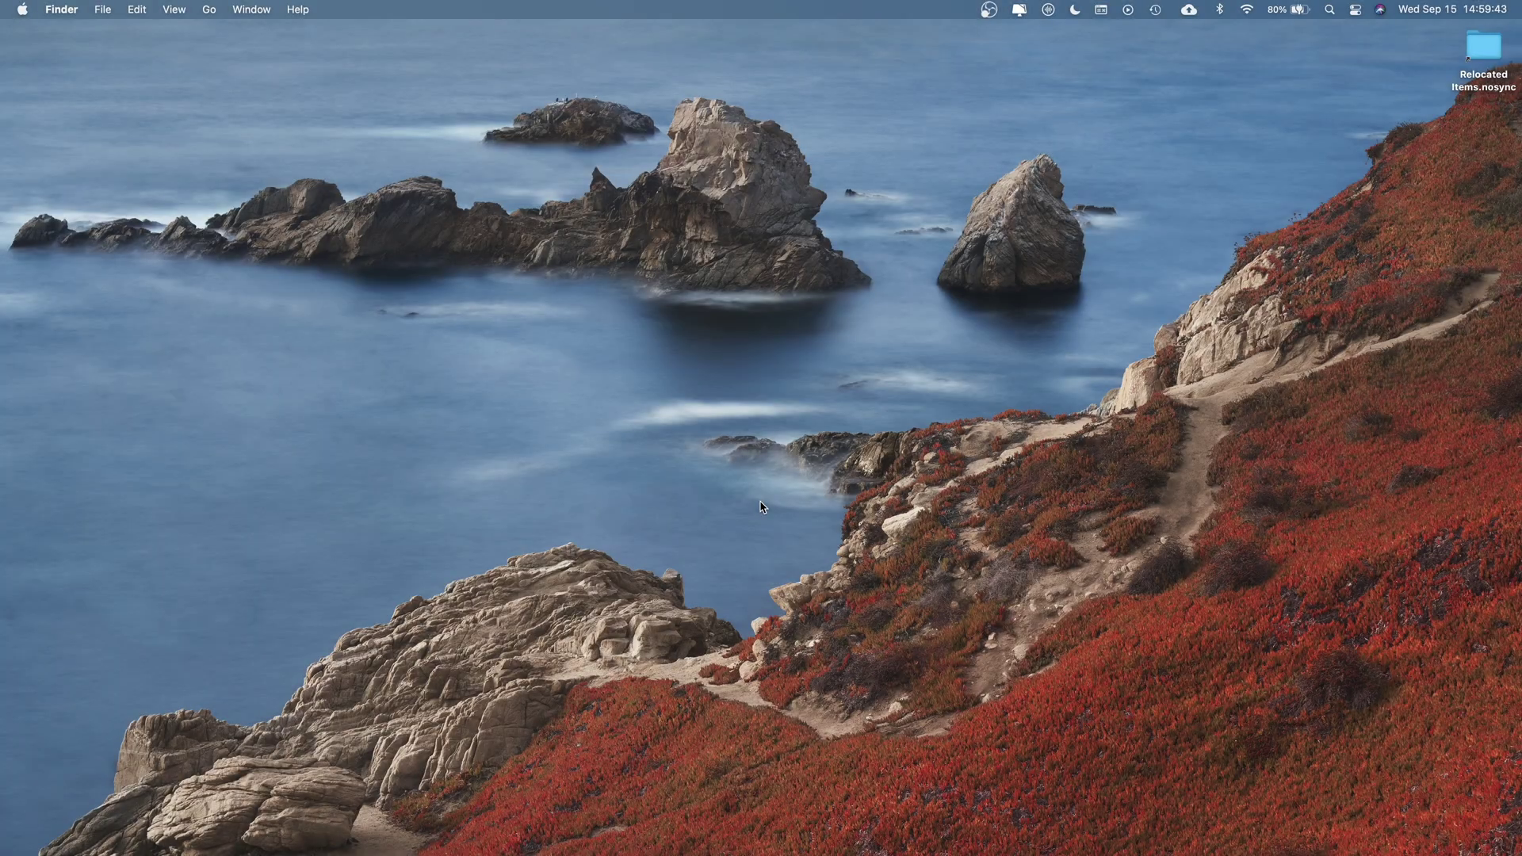
# - Launch GarageBand
pyautogui.press('super+space')
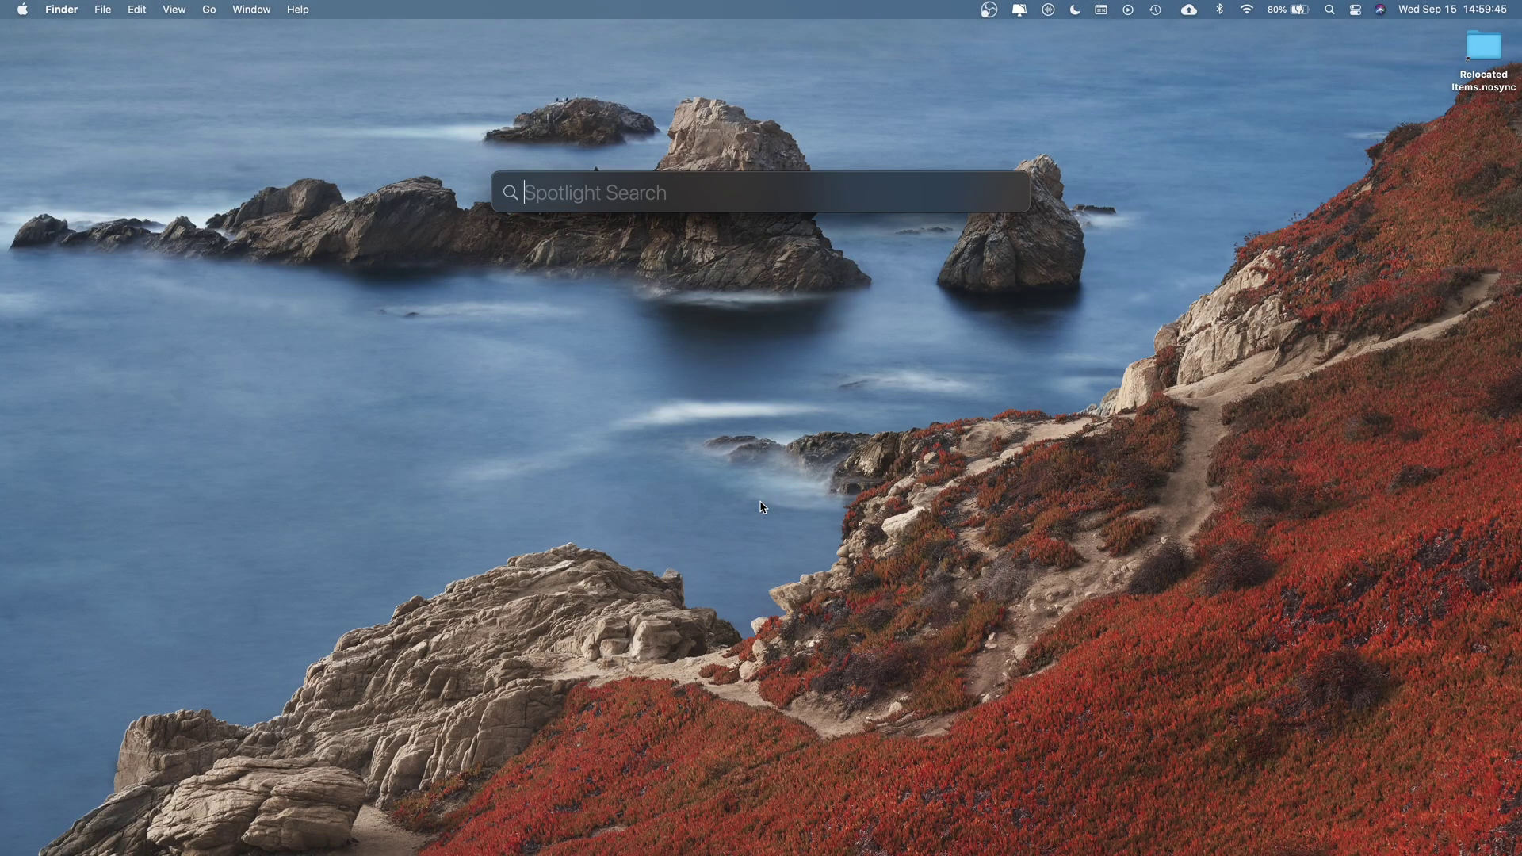
pyautogui.write('ga')
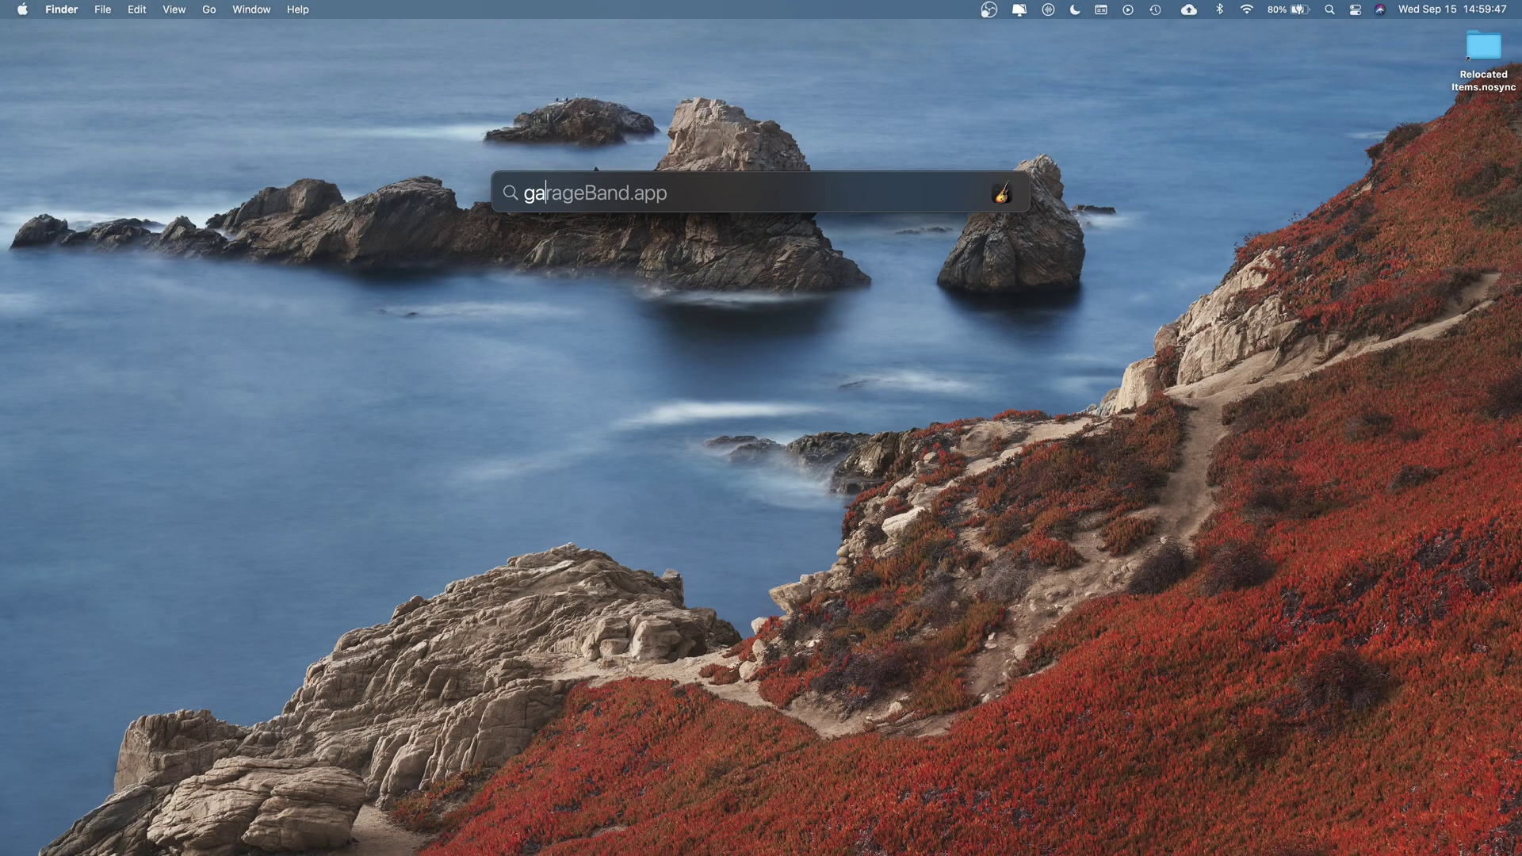
pyautogui.press('Return')
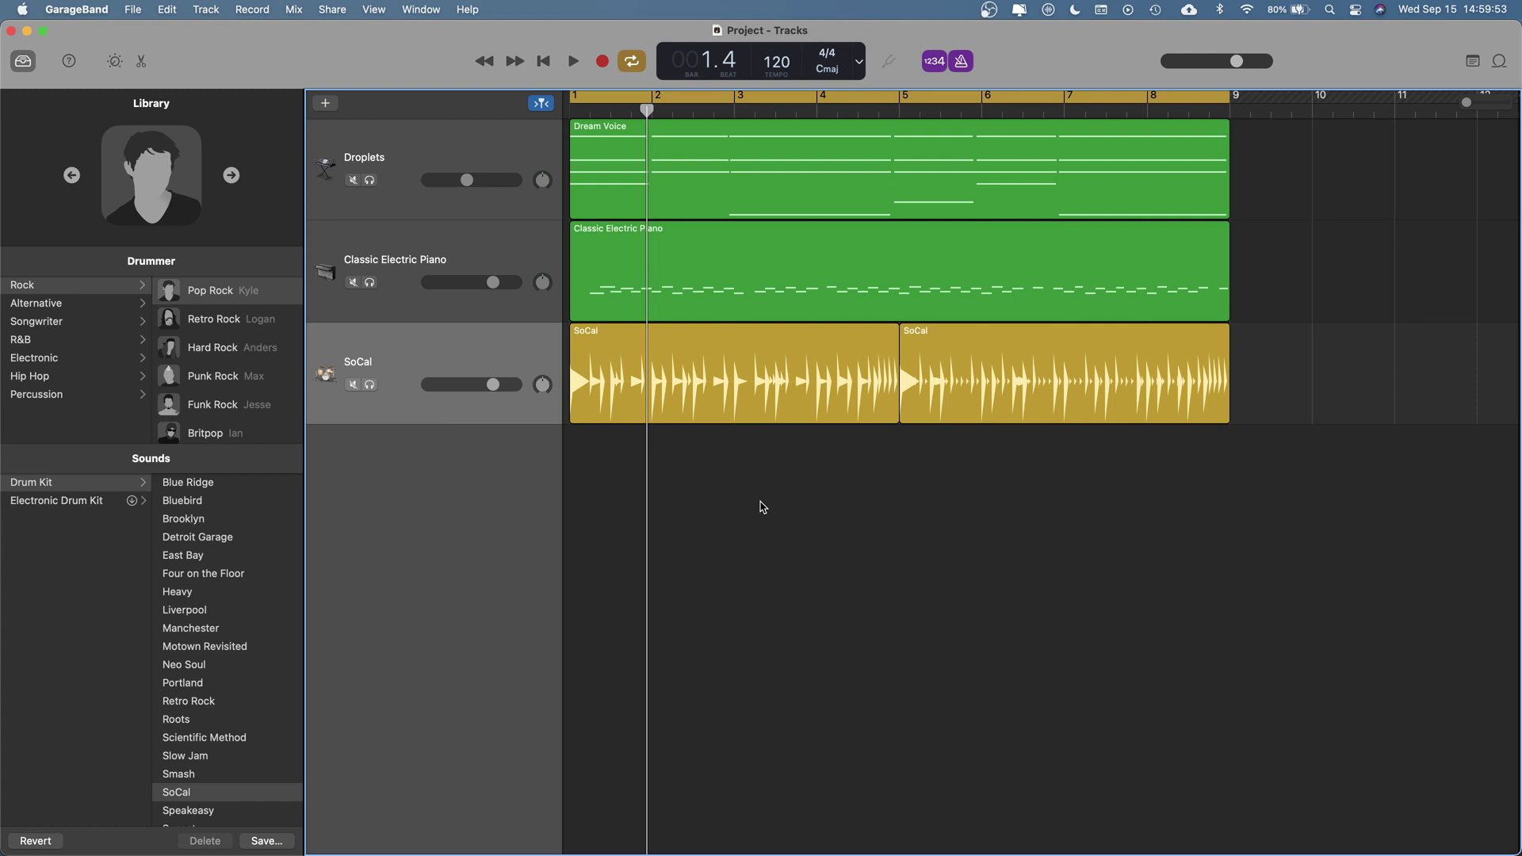
# - Close the open project and try starting an empty project, backing out at the track-type choice
pyautogui.click(11, 31)
pyautogui.moveTo(751, 336); pyautogui.dragTo(620, 201)
pyautogui.click(560, 217)
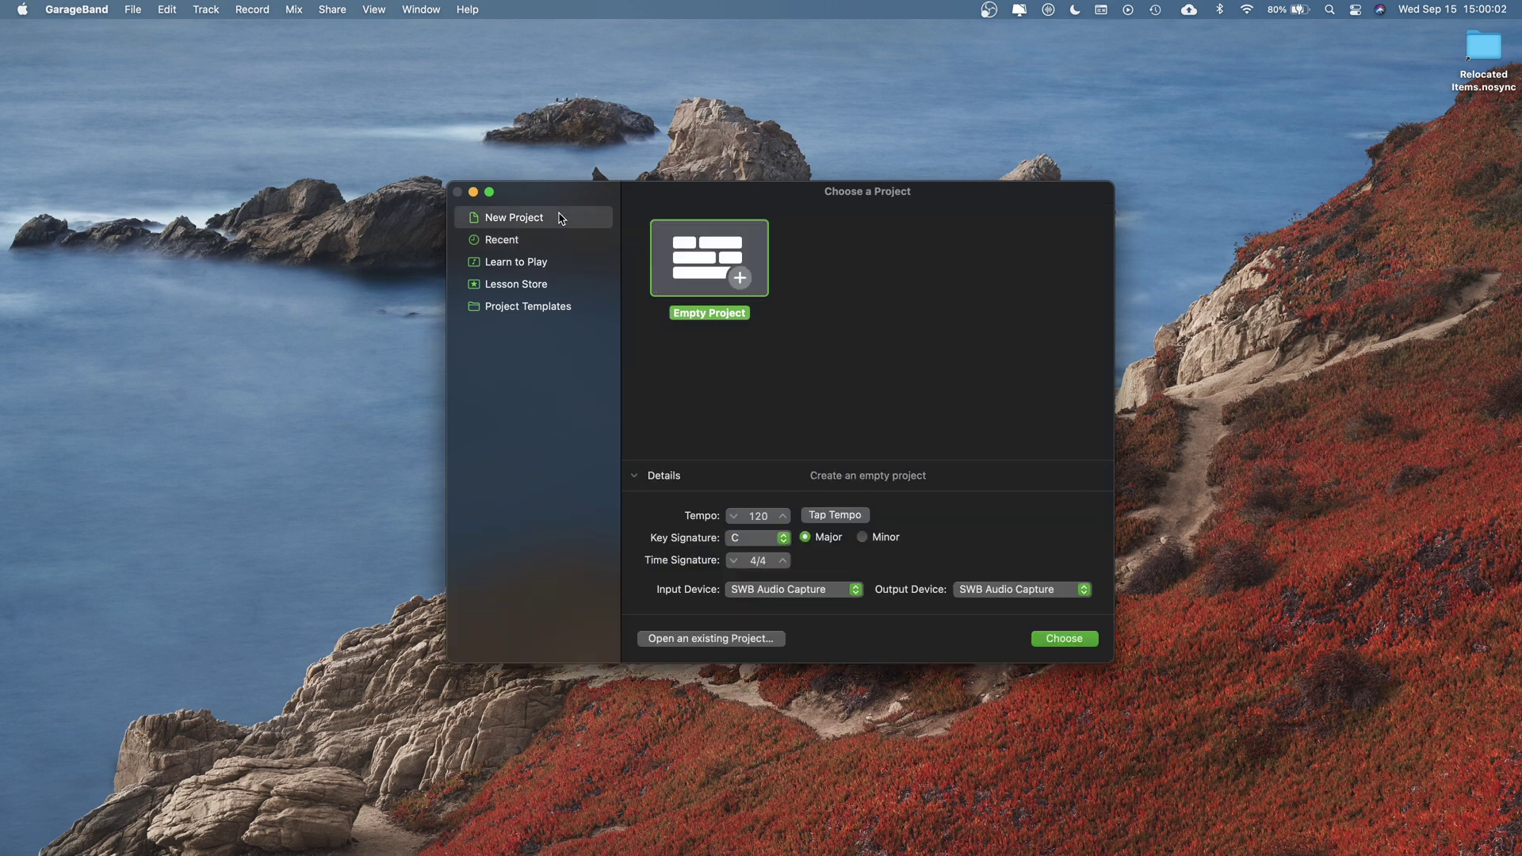
pyautogui.doubleClick(690, 274)
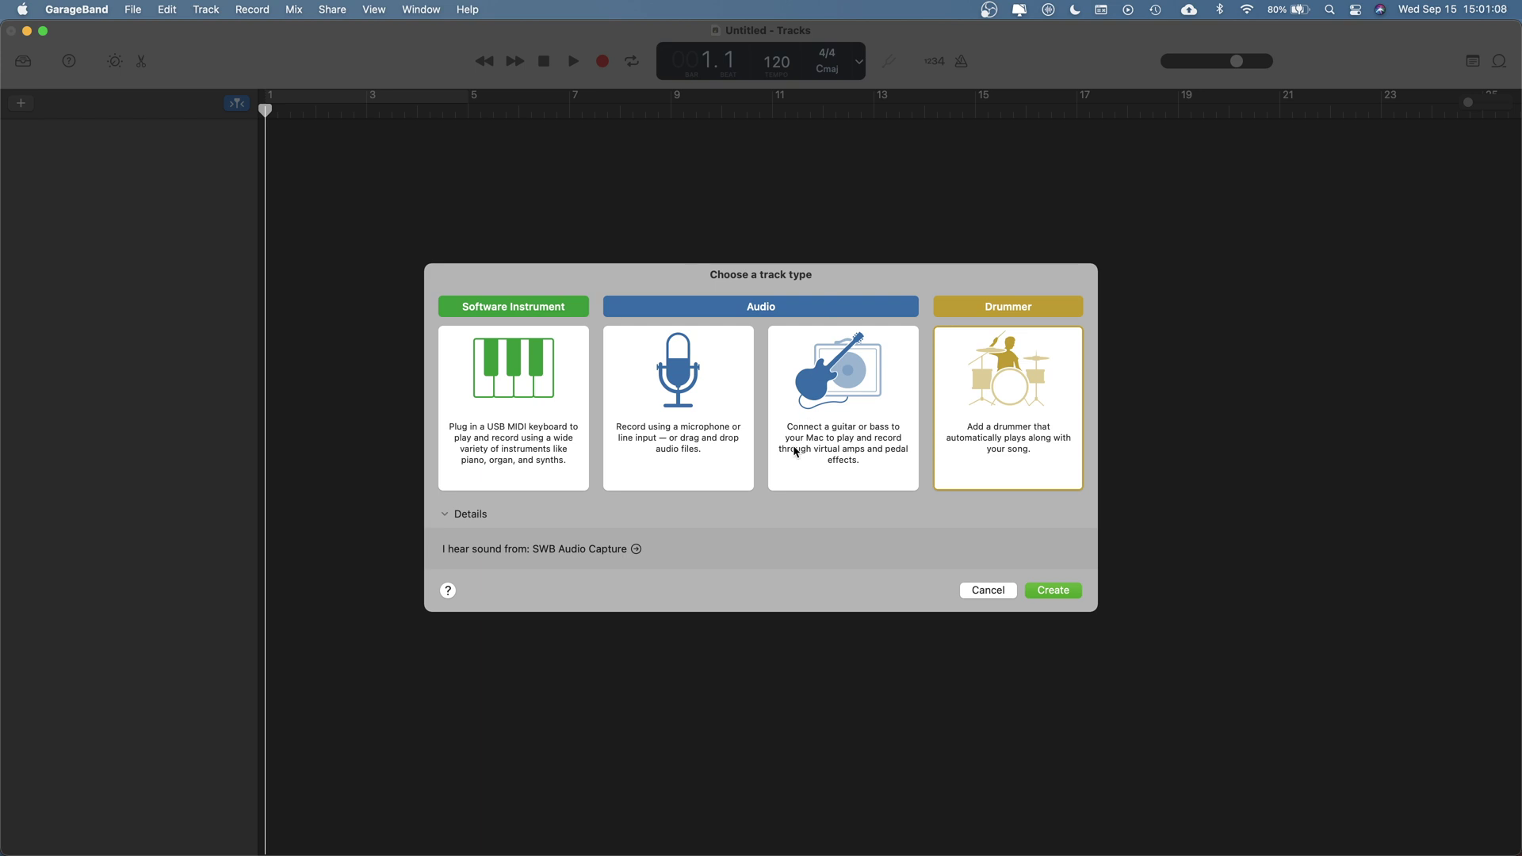
pyautogui.click(988, 592)
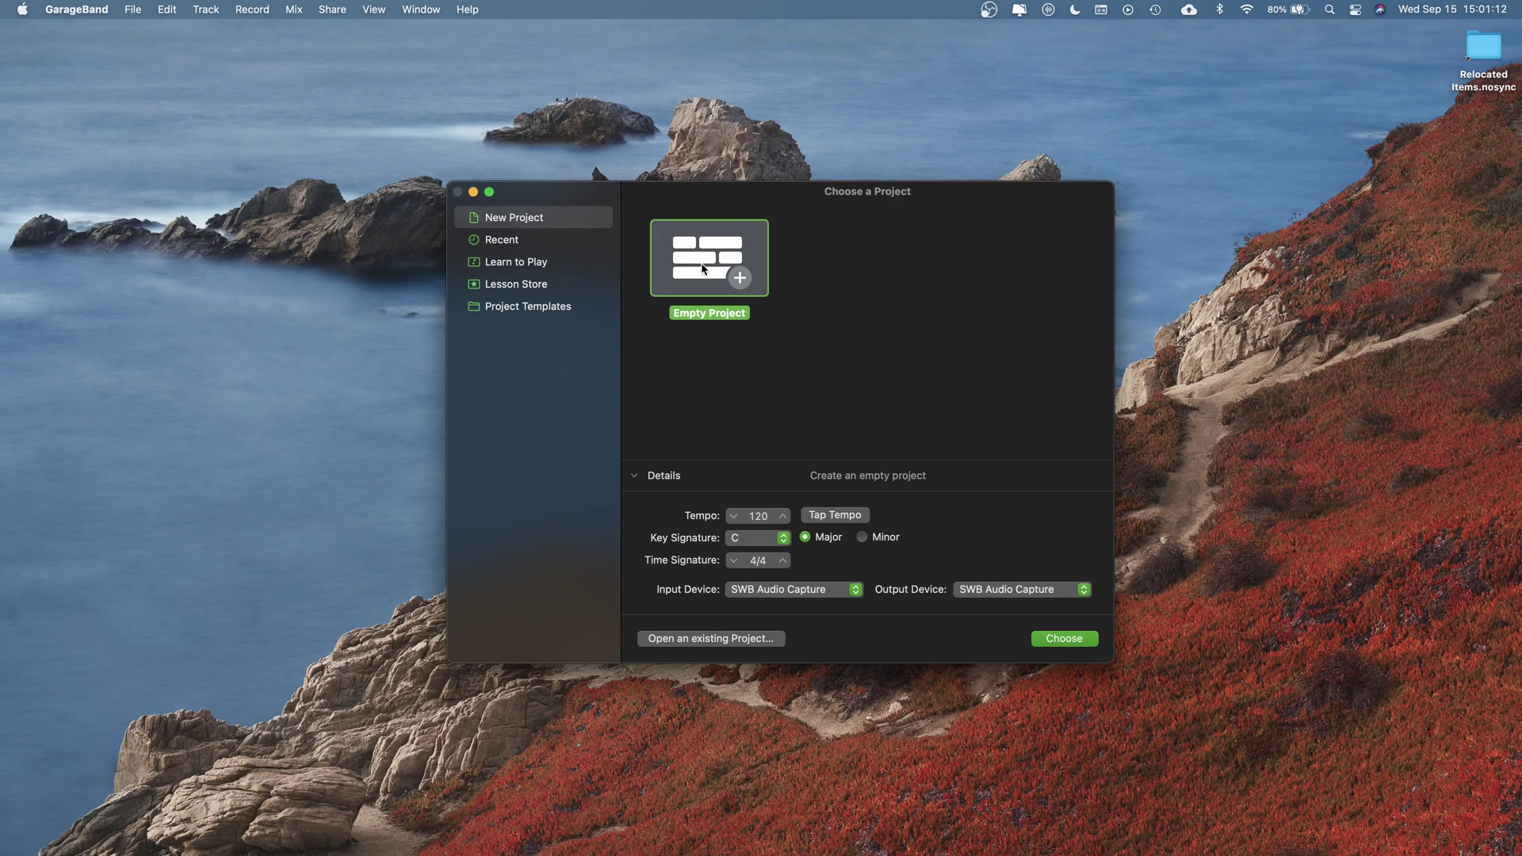
# - Open the recent project named Project
pyautogui.click(563, 241)
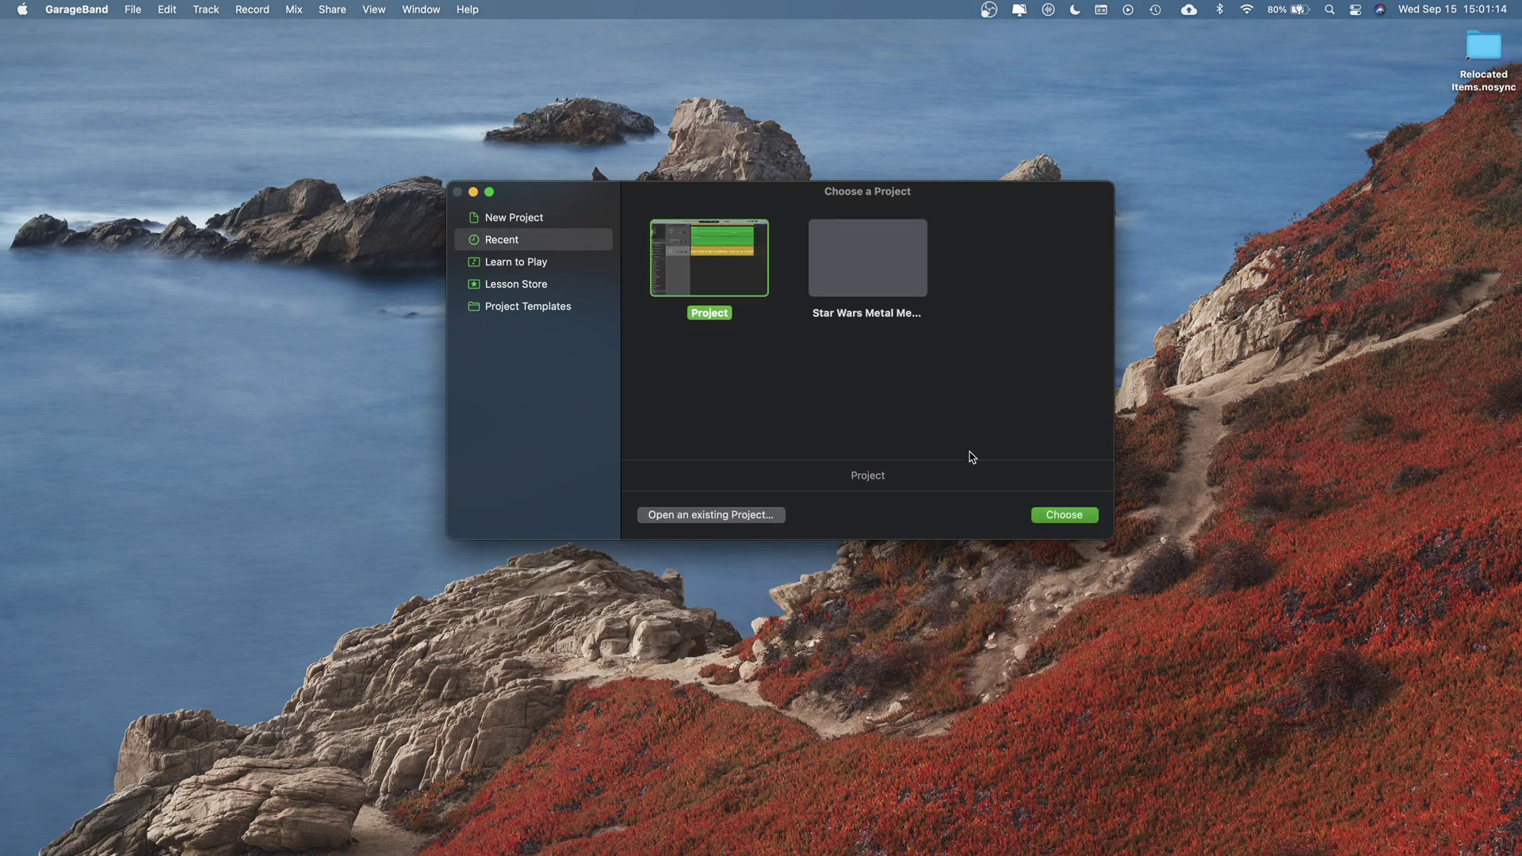
pyautogui.click(1064, 514)
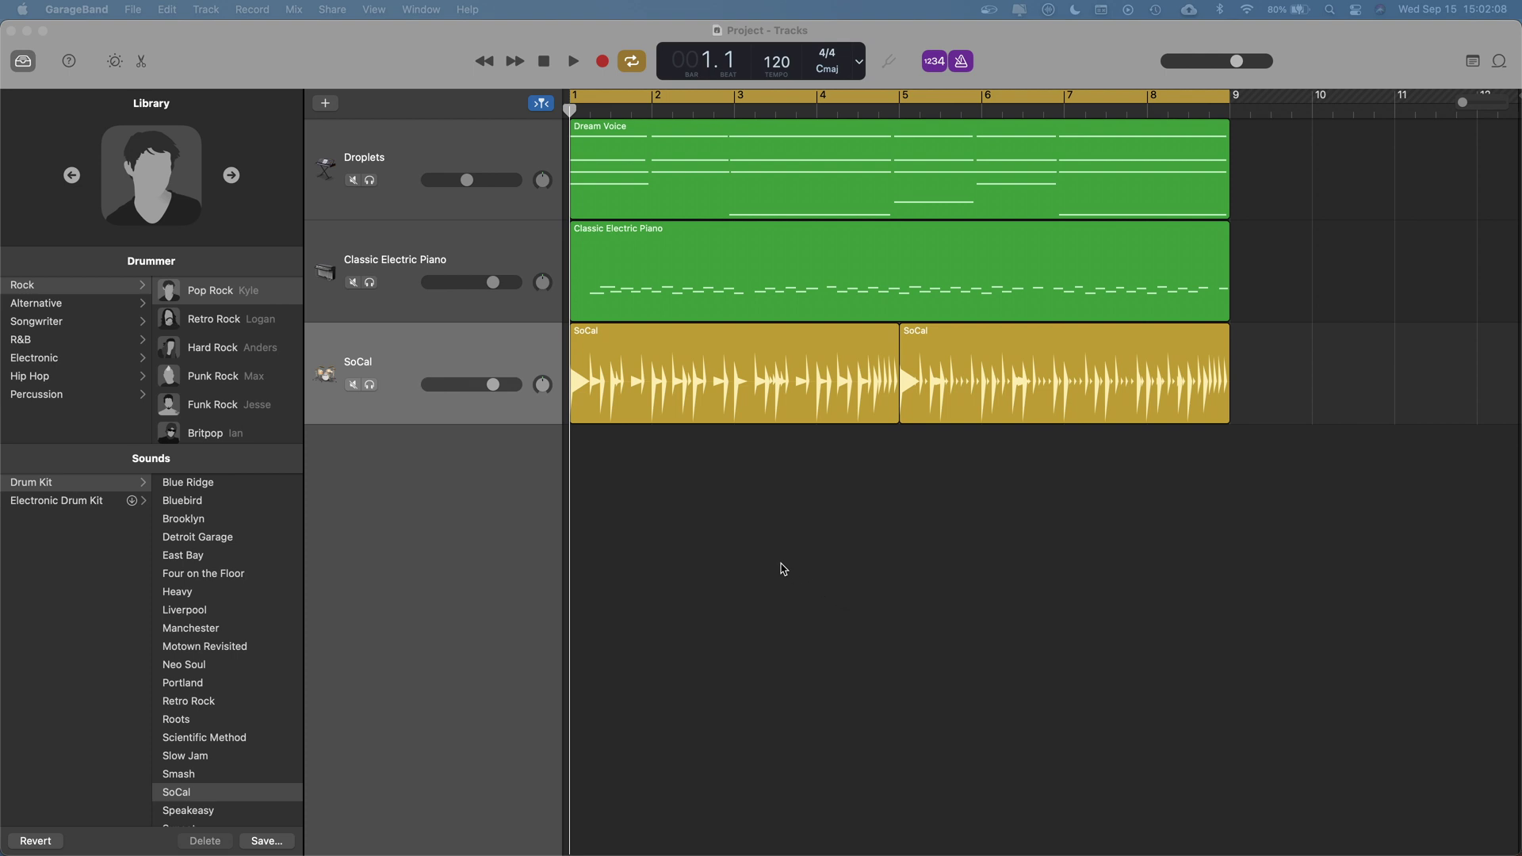
# - Add a Drummer track to the project, checking the output and input devices in the Audio/MIDI preferences before creating it
pyautogui.click(327, 104)
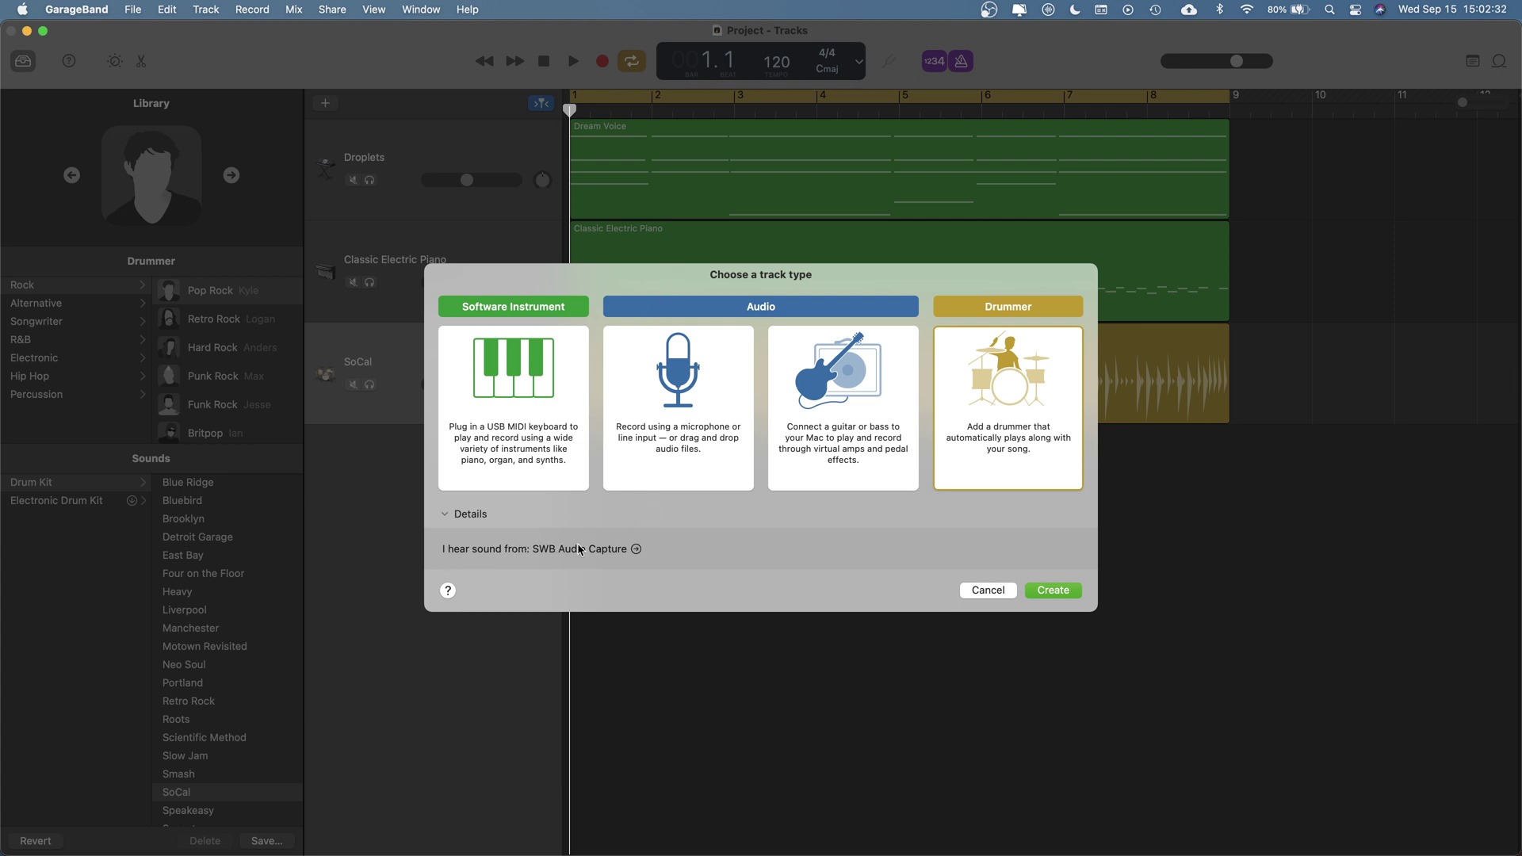
pyautogui.click(635, 550)
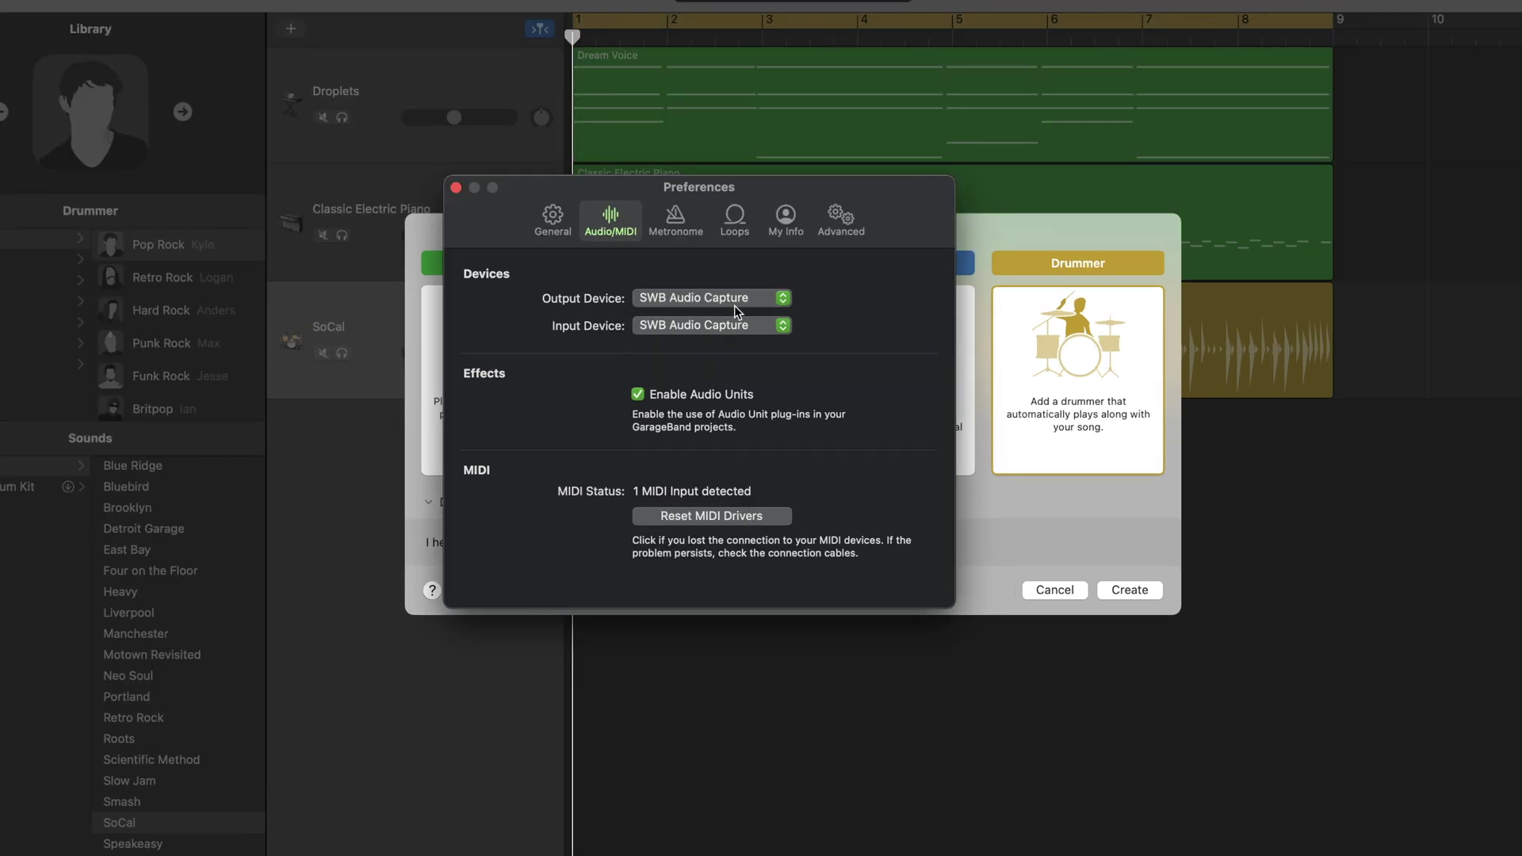
pyautogui.click(456, 187)
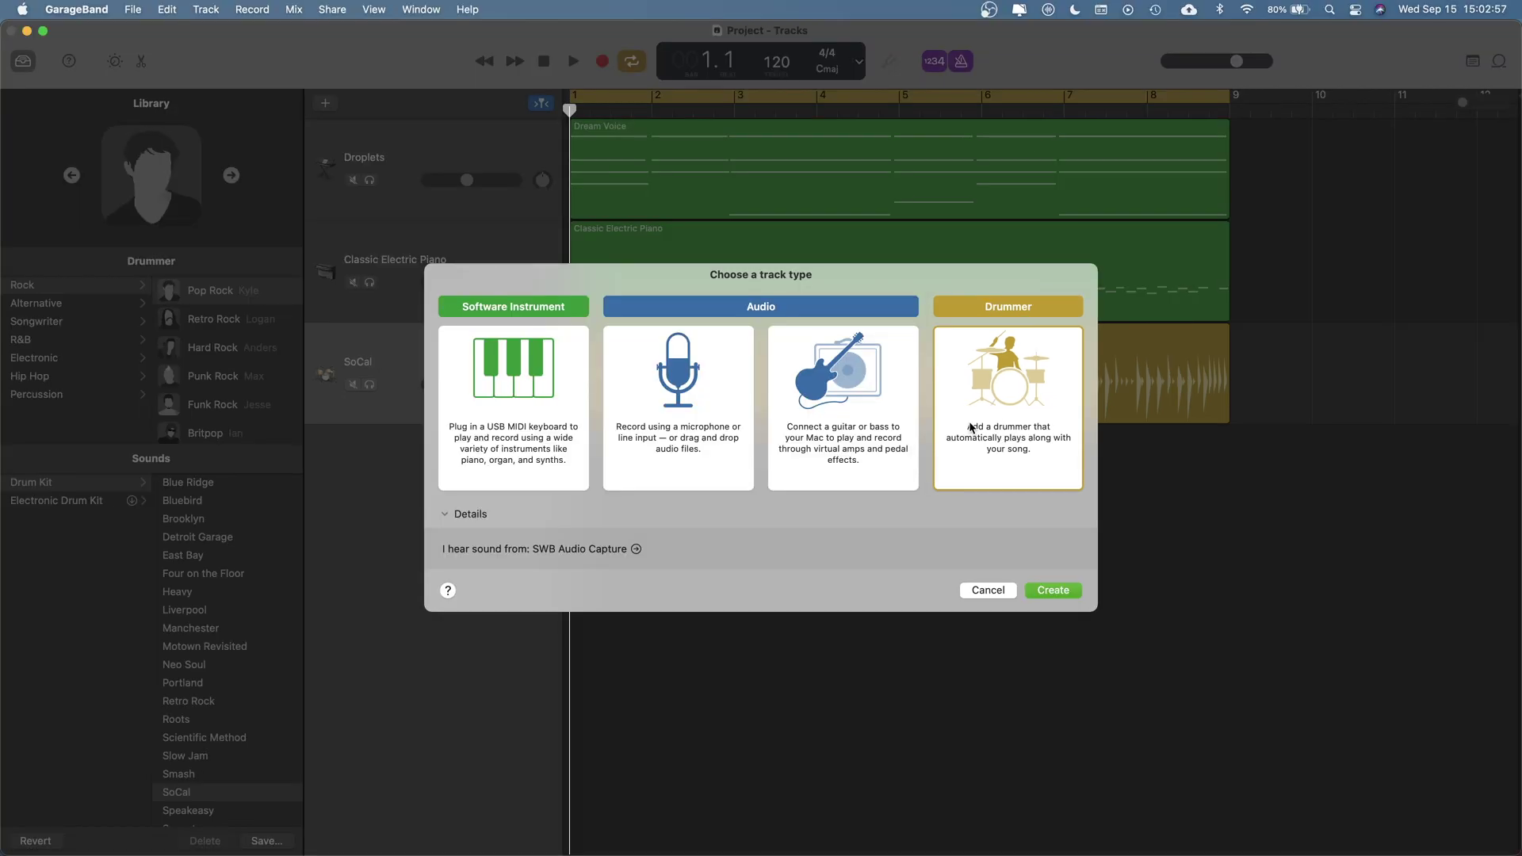
pyautogui.click(1047, 591)
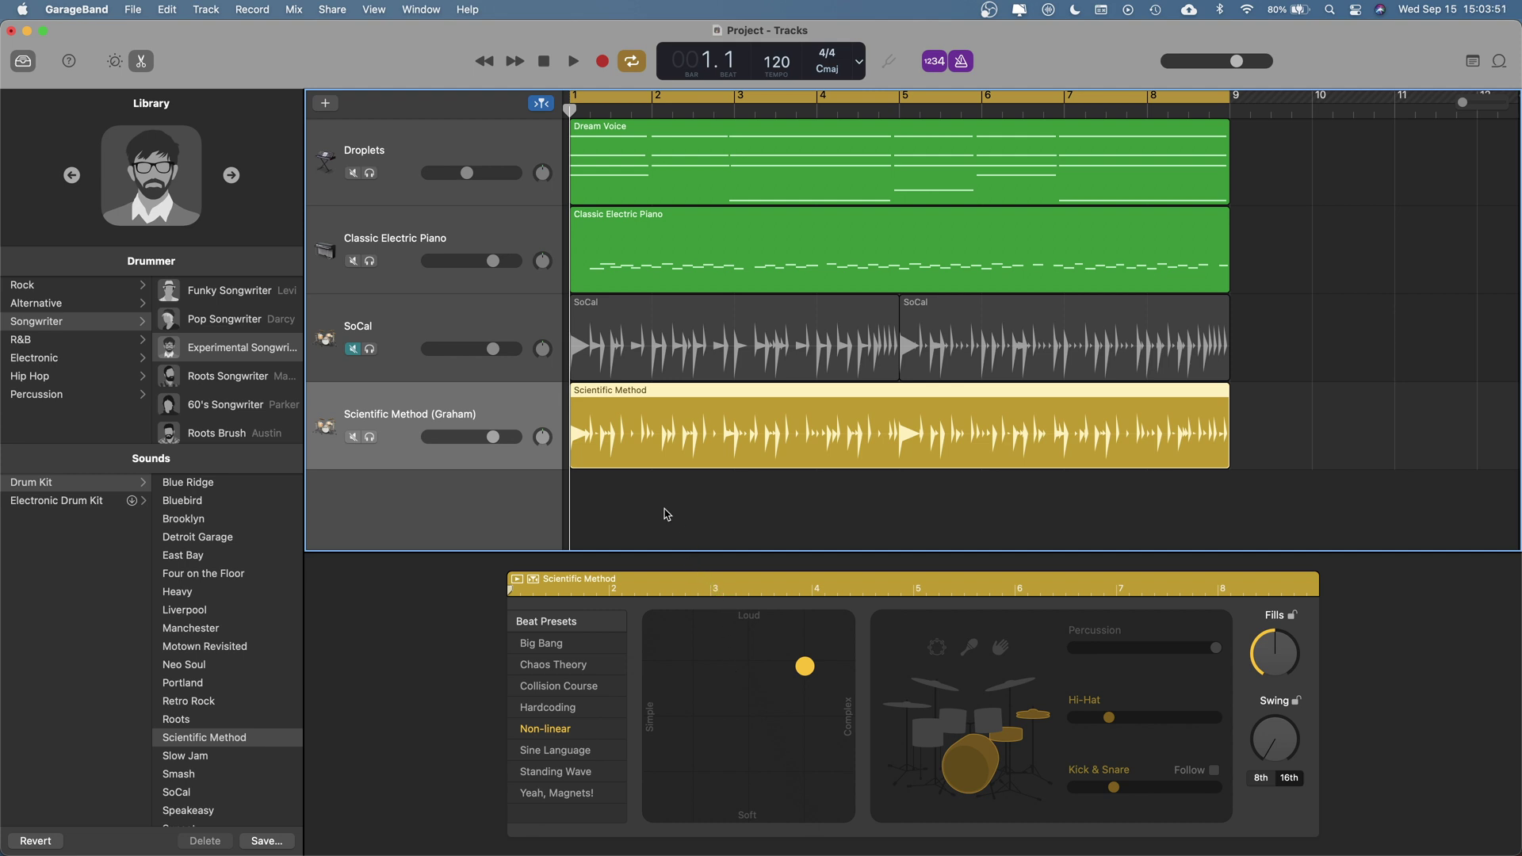
# - Play the project briefly to listen to the new Scientific Method drummer track, and stop playback
pyautogui.press('space')
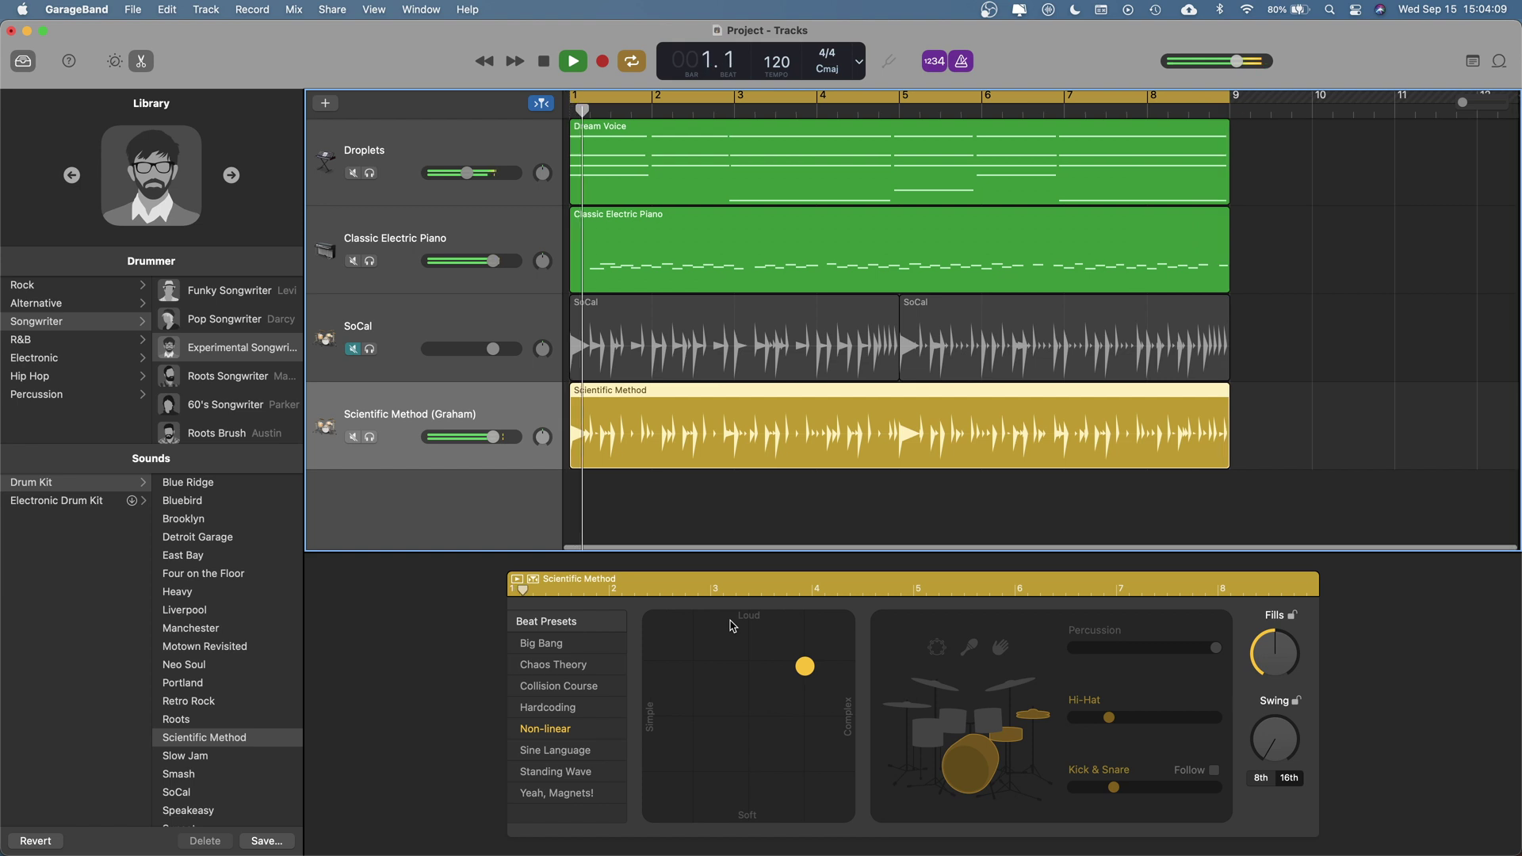
pyautogui.press('space')
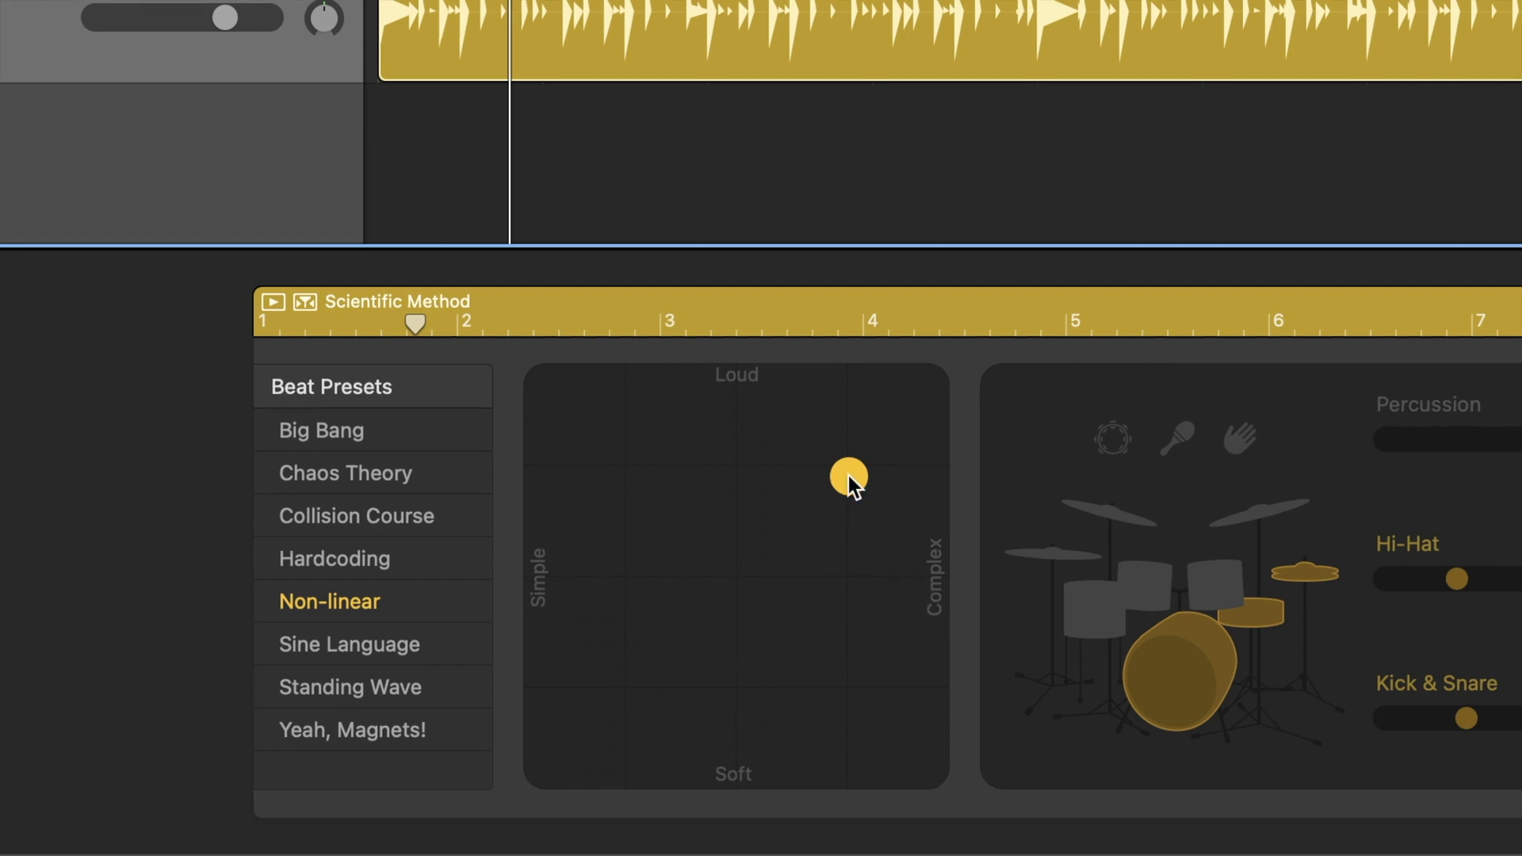
# - Try different Loud/Soft and Simple/Complex positions for the Scientific Method region, ending at the loudest and simplest corner
pyautogui.click(626, 471)
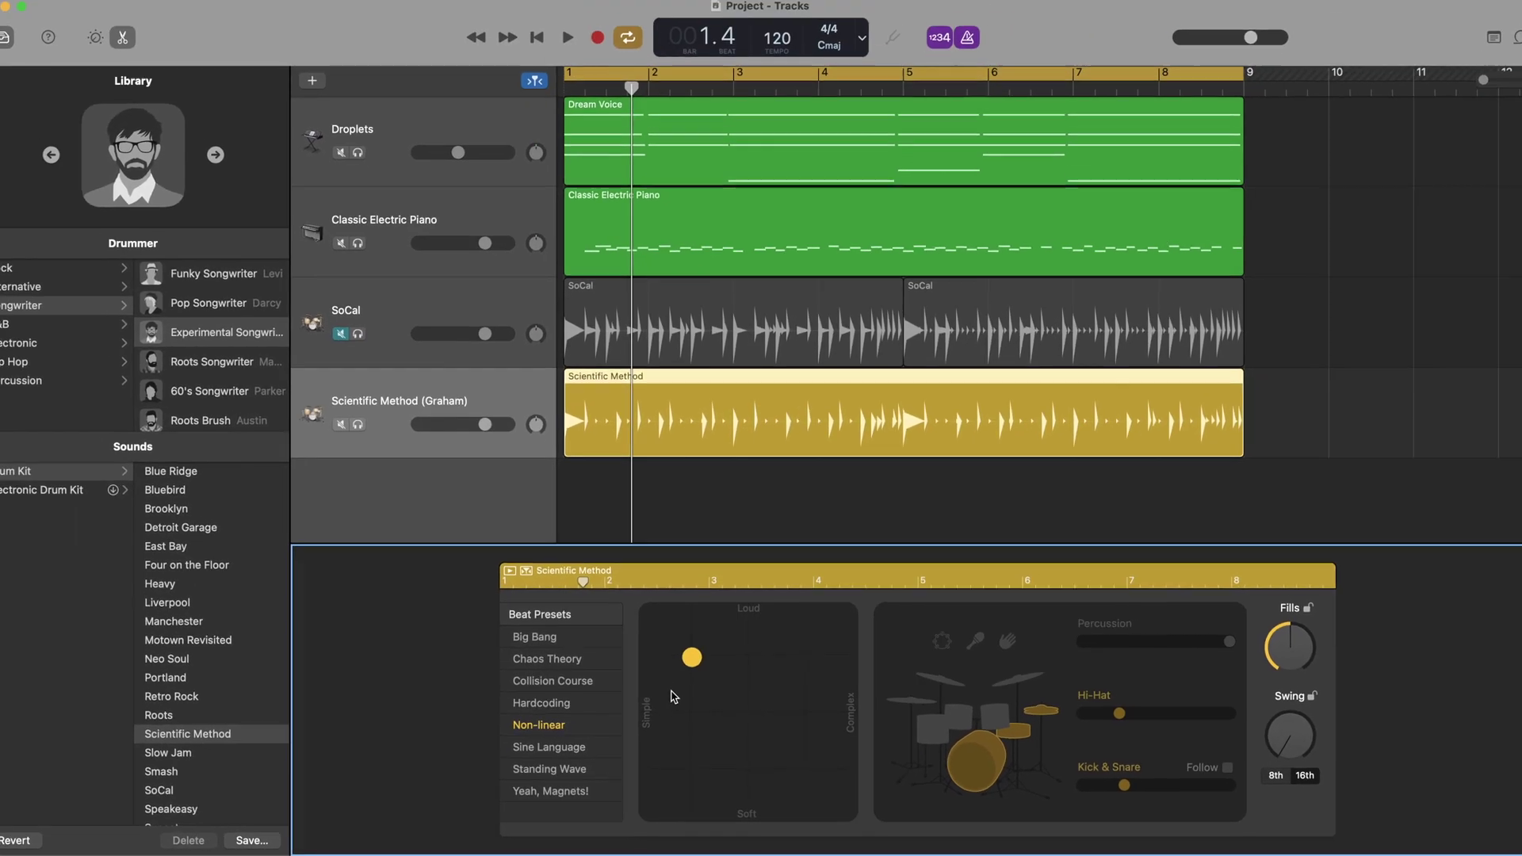
pyautogui.click(667, 674)
pyautogui.click(694, 770)
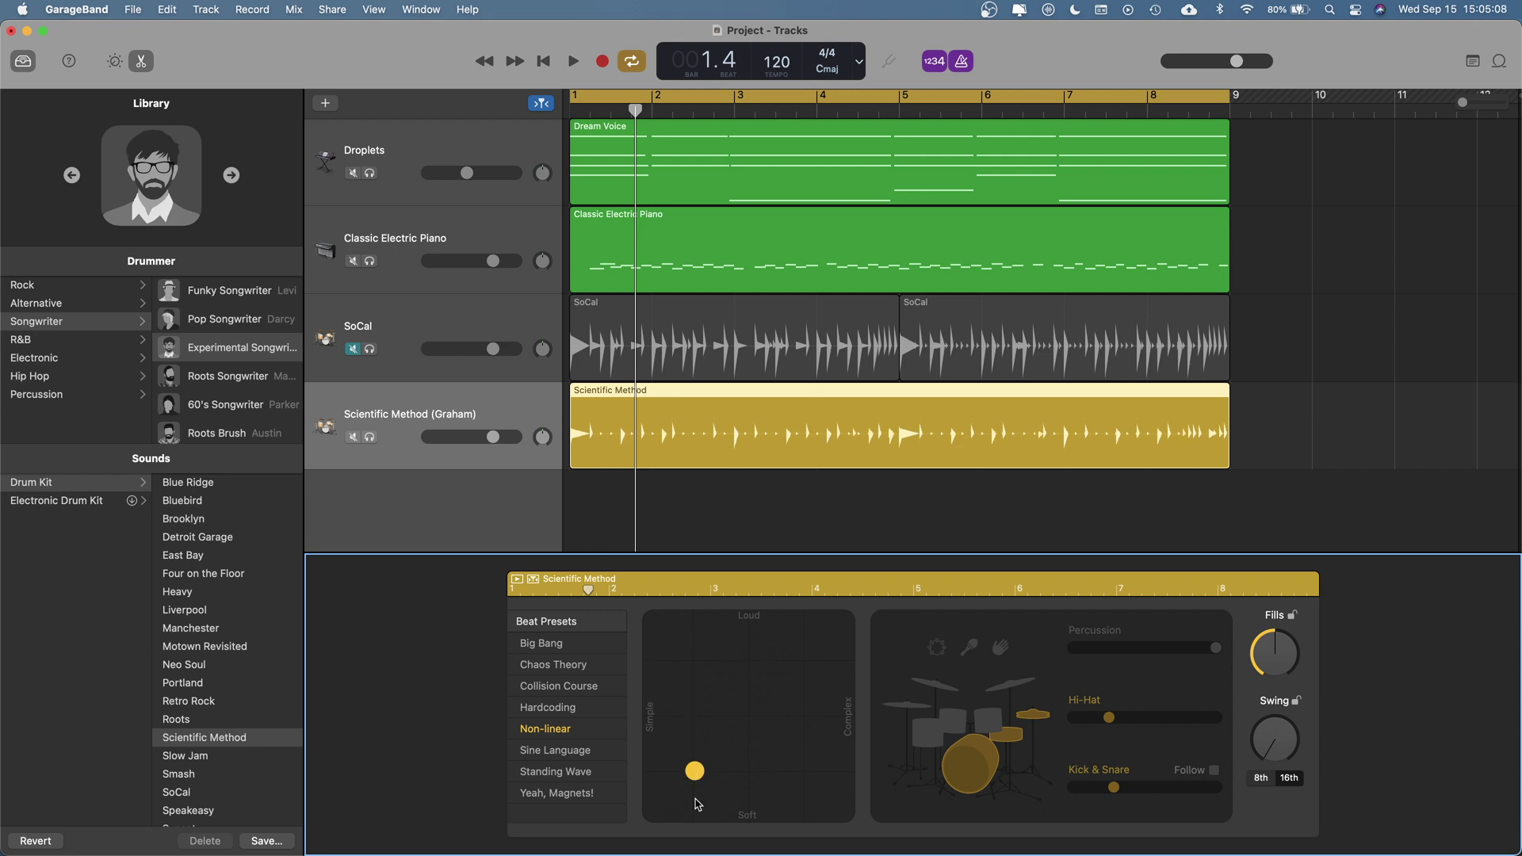
pyautogui.click(695, 798)
pyautogui.click(693, 620)
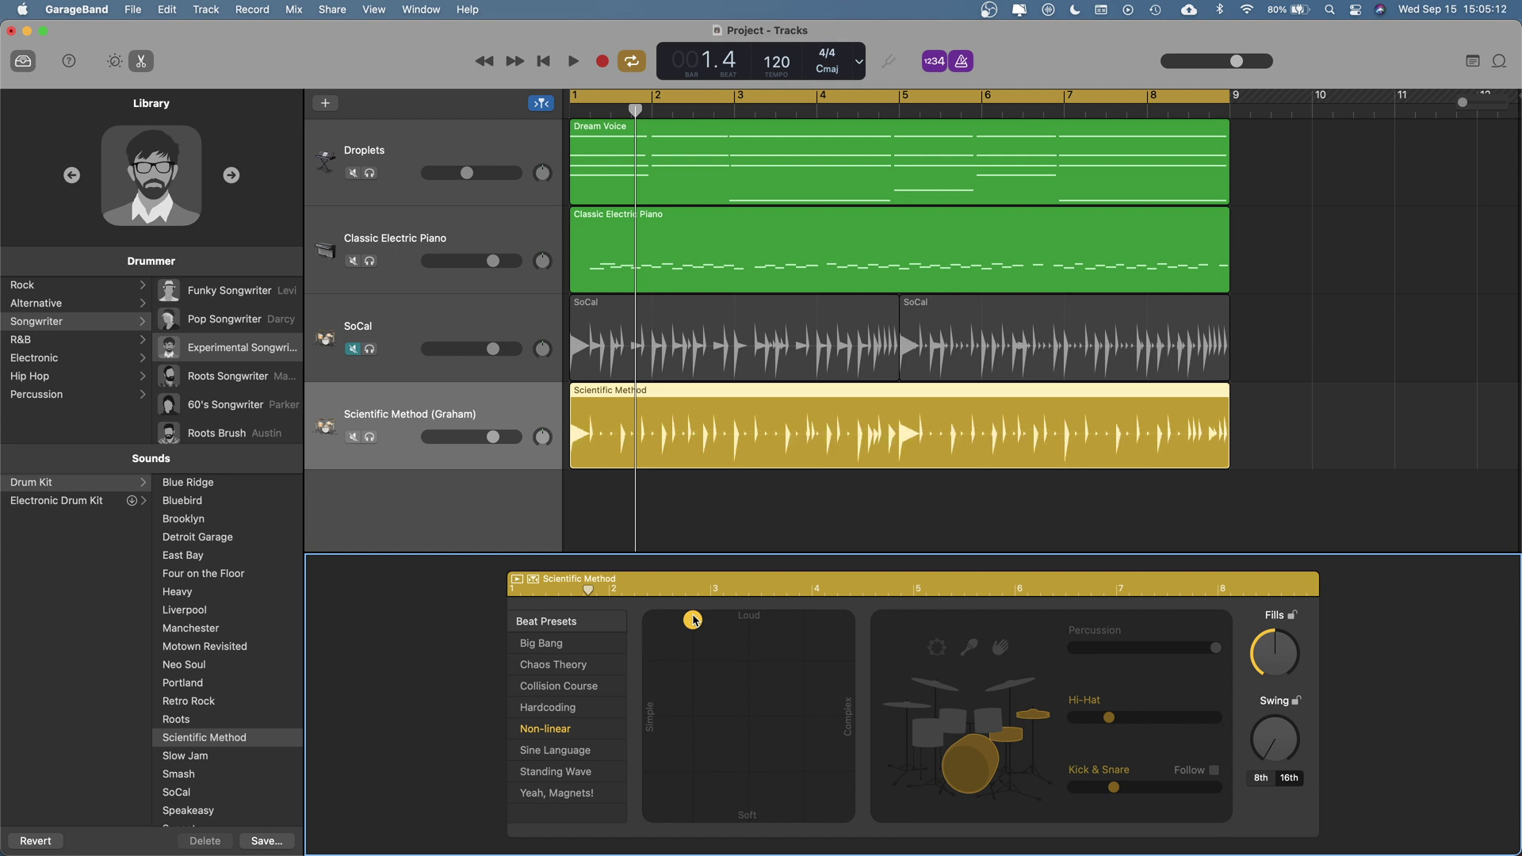
pyautogui.click(805, 620)
pyautogui.click(845, 620)
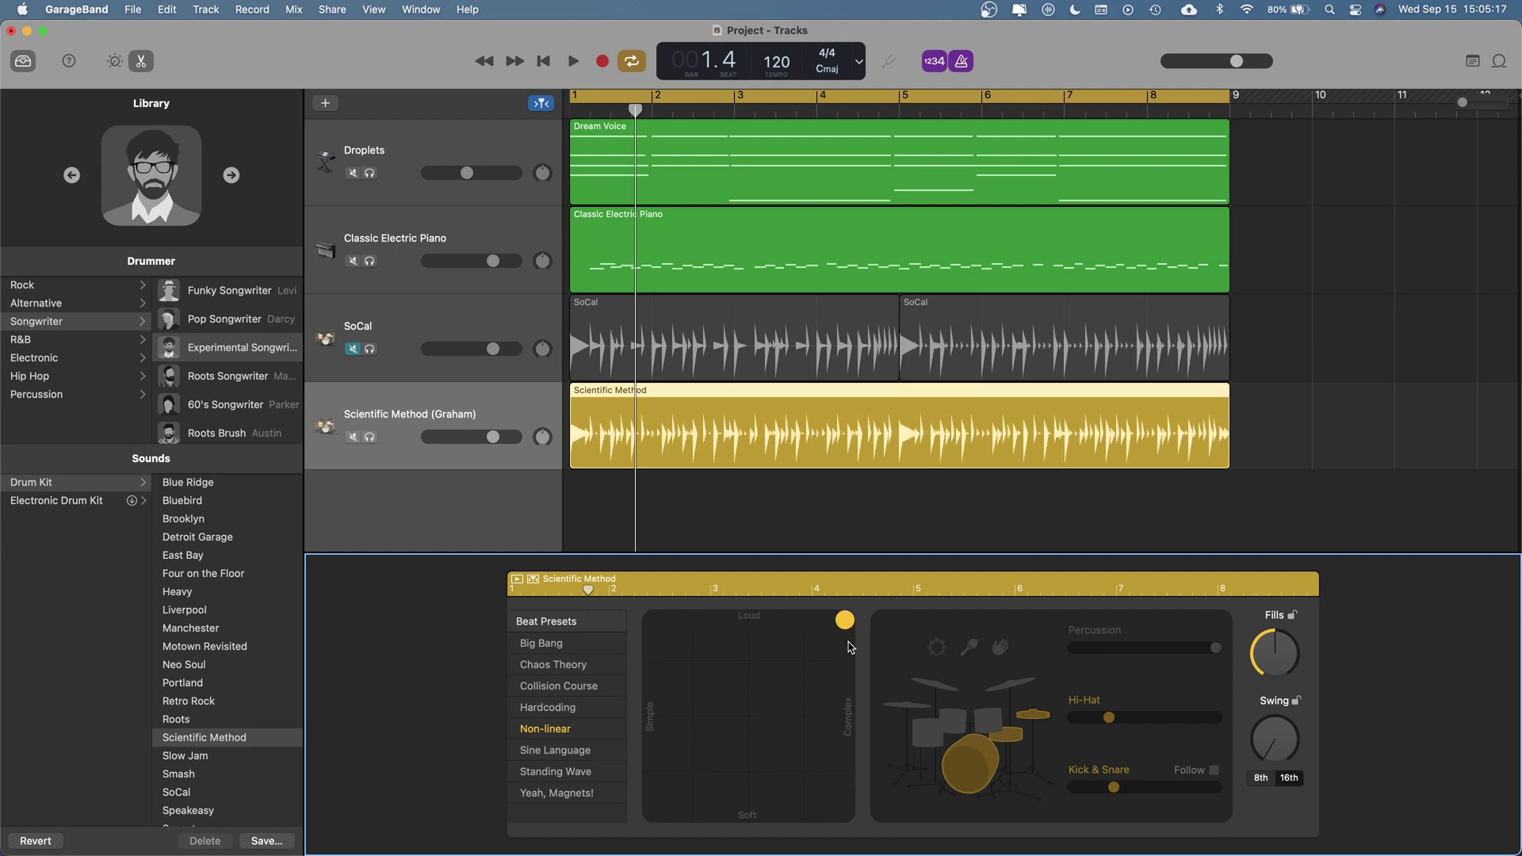
pyautogui.click(747, 718)
pyautogui.click(681, 713)
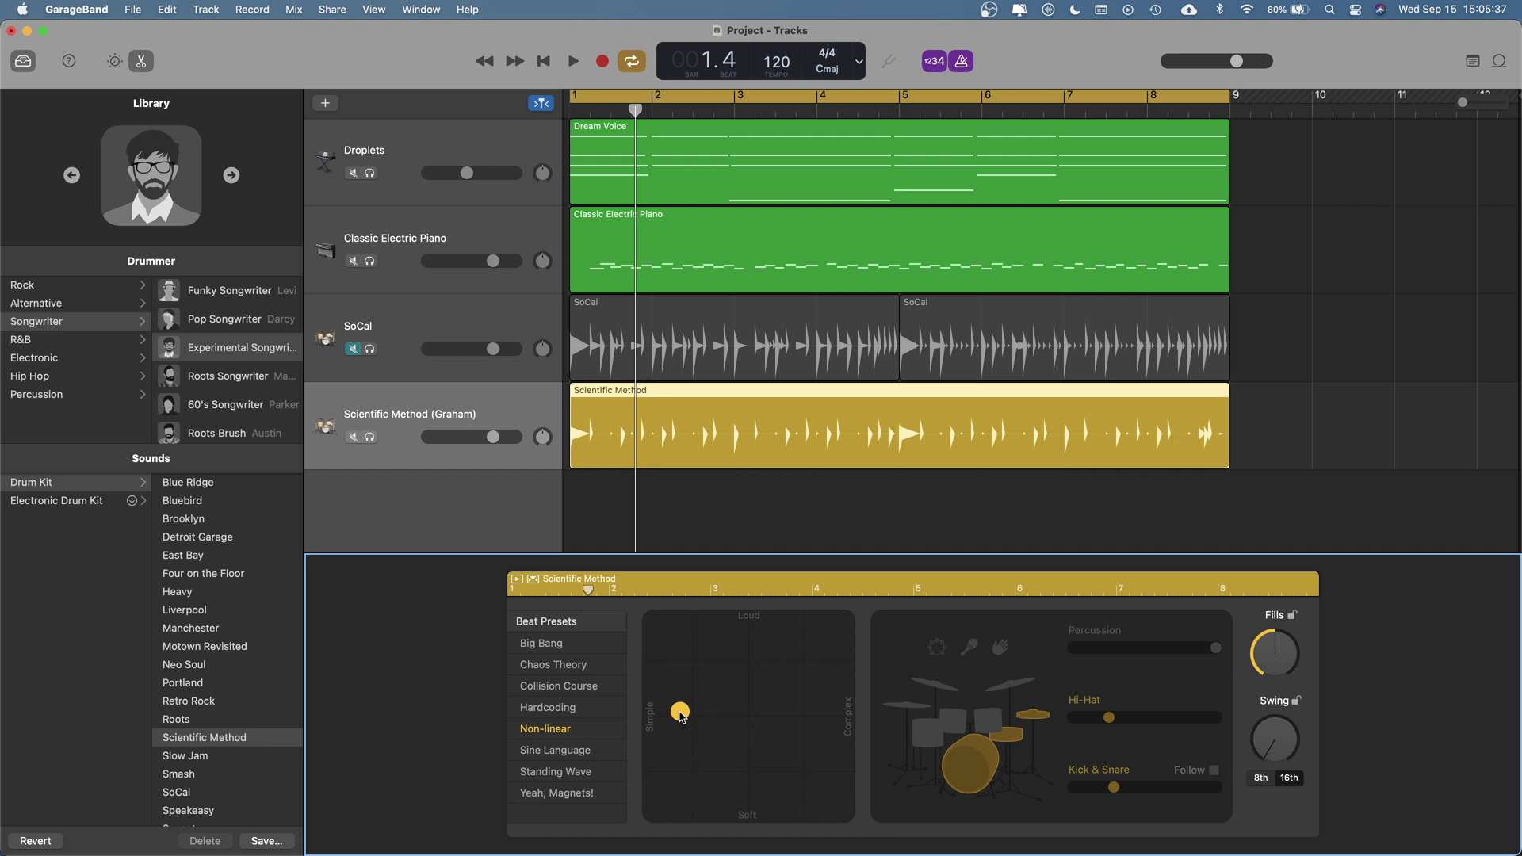
pyautogui.click(841, 816)
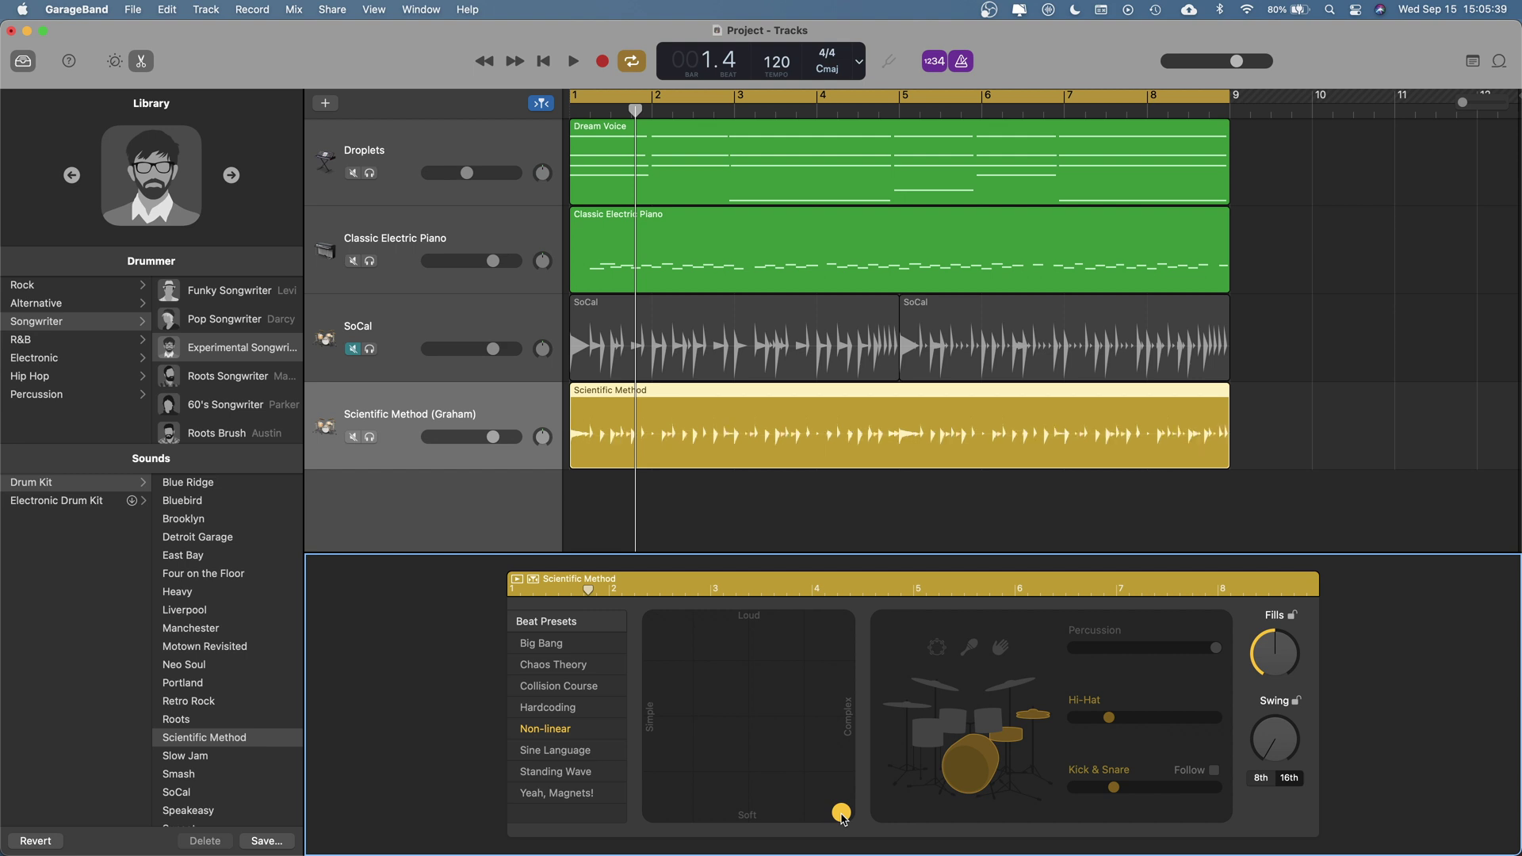
pyautogui.click(650, 622)
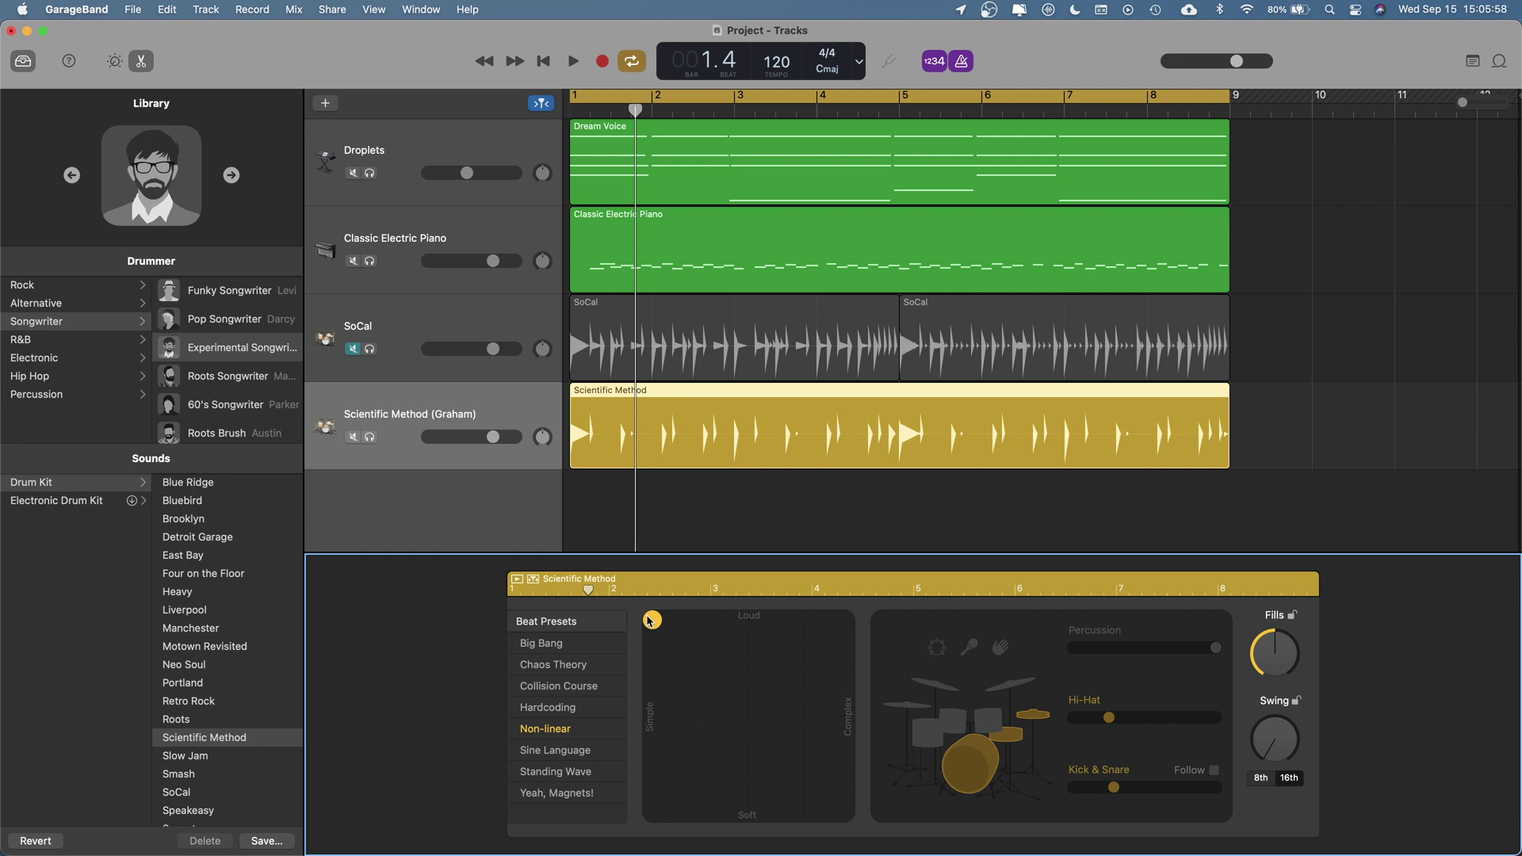
# - Audition the Loud/Soft and Simple/Complex extremes during playback, settle on the loudest setting midway between Simple and Complex, and stop
pyautogui.press('space')
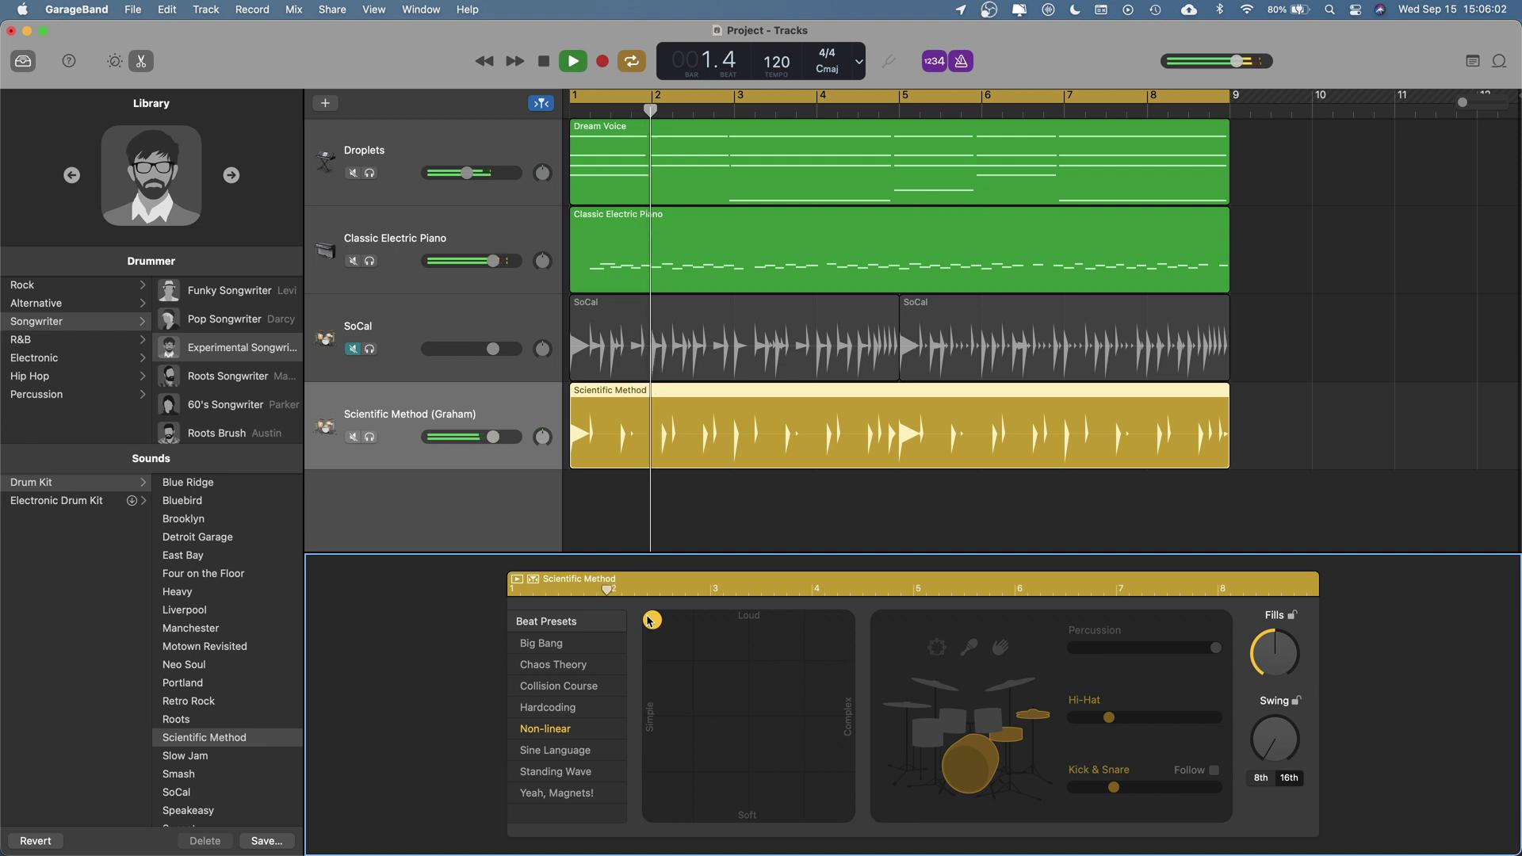
pyautogui.click(841, 628)
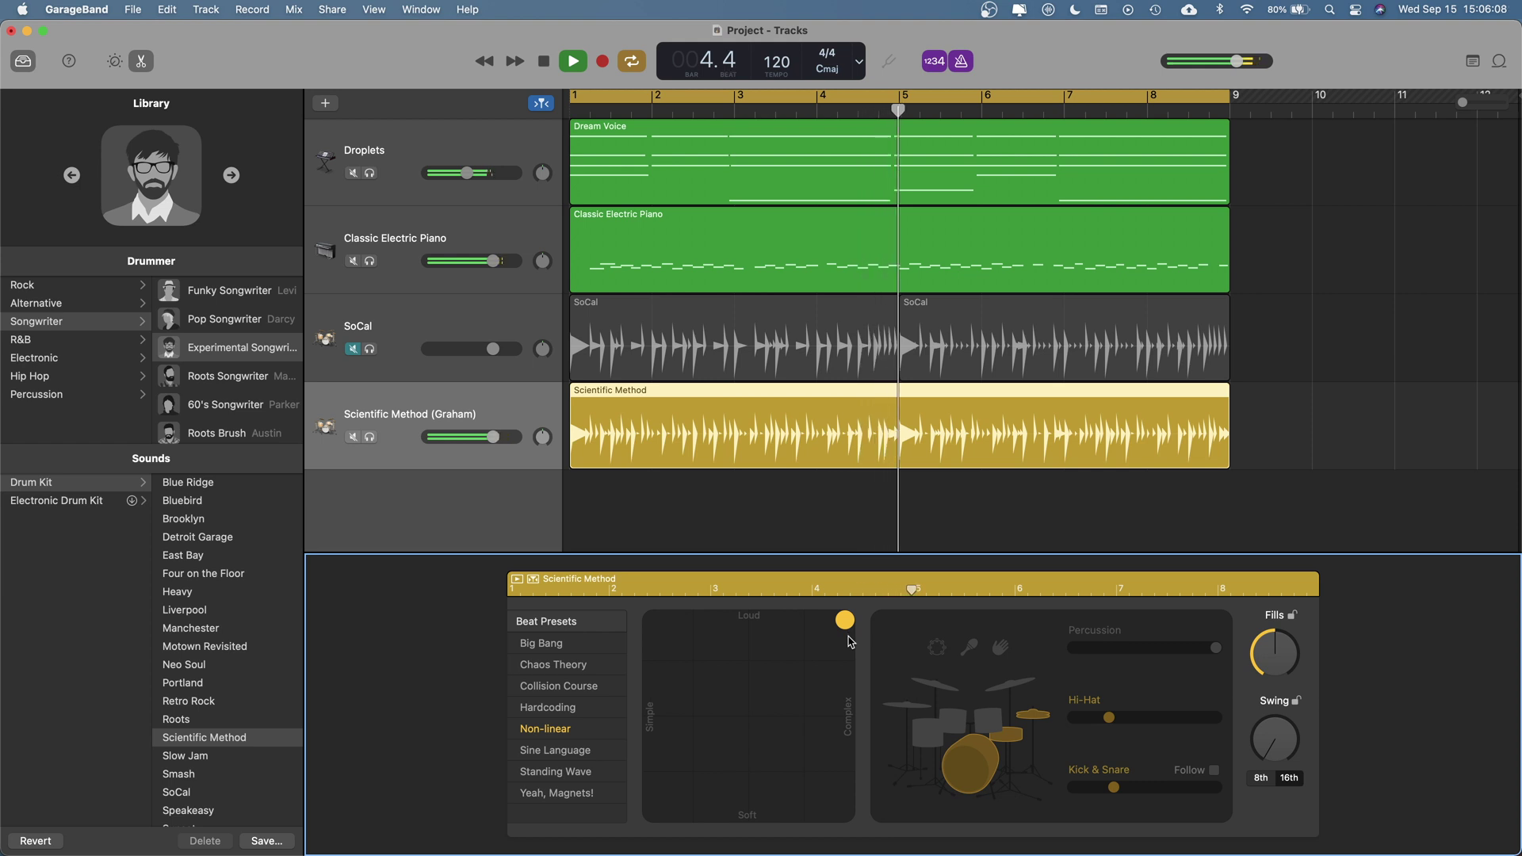
pyautogui.click(845, 813)
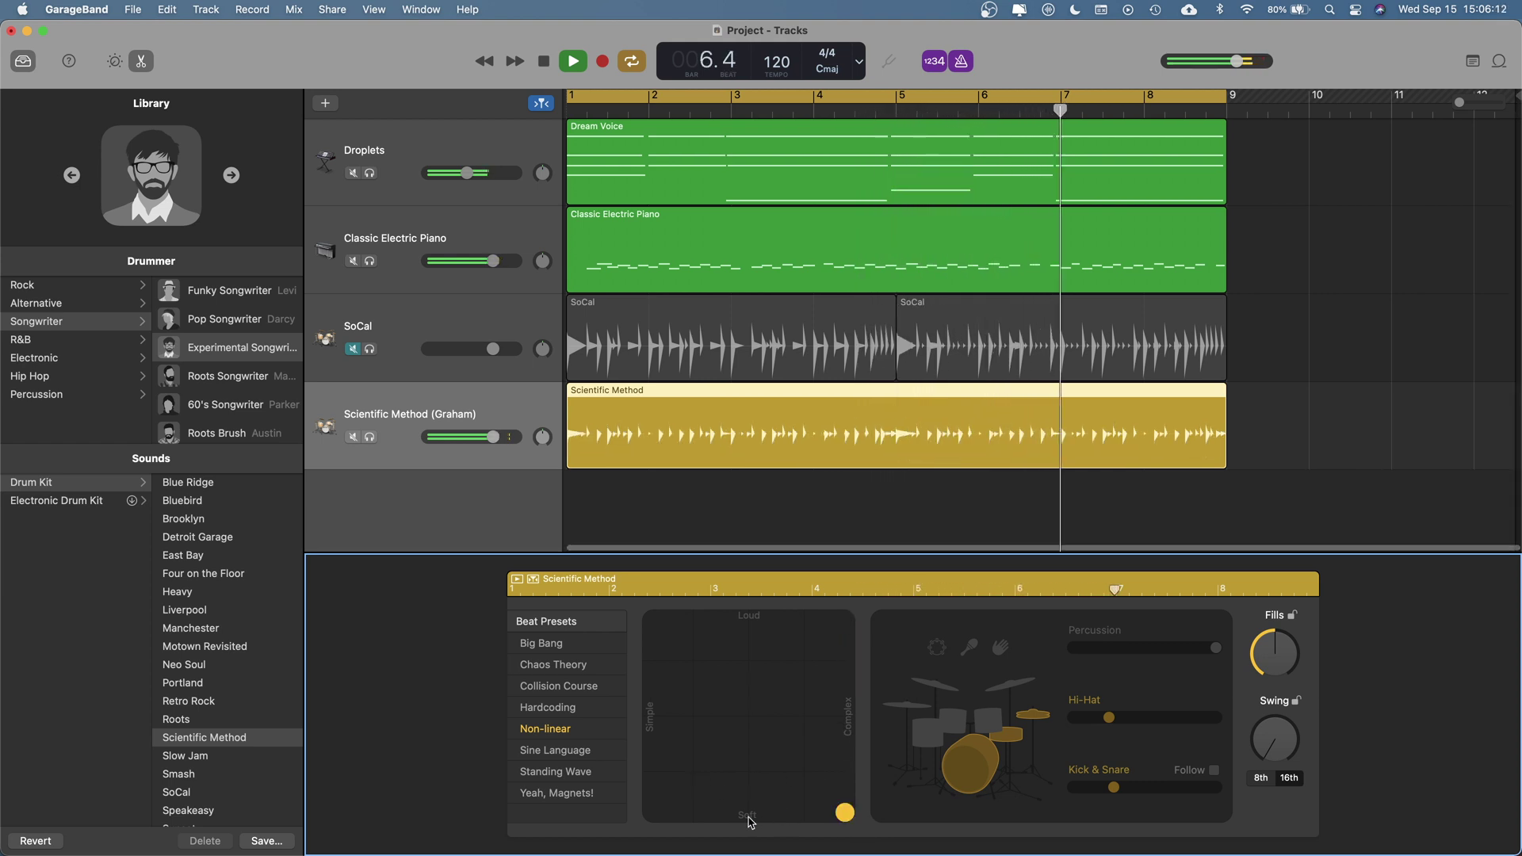
pyautogui.click(649, 814)
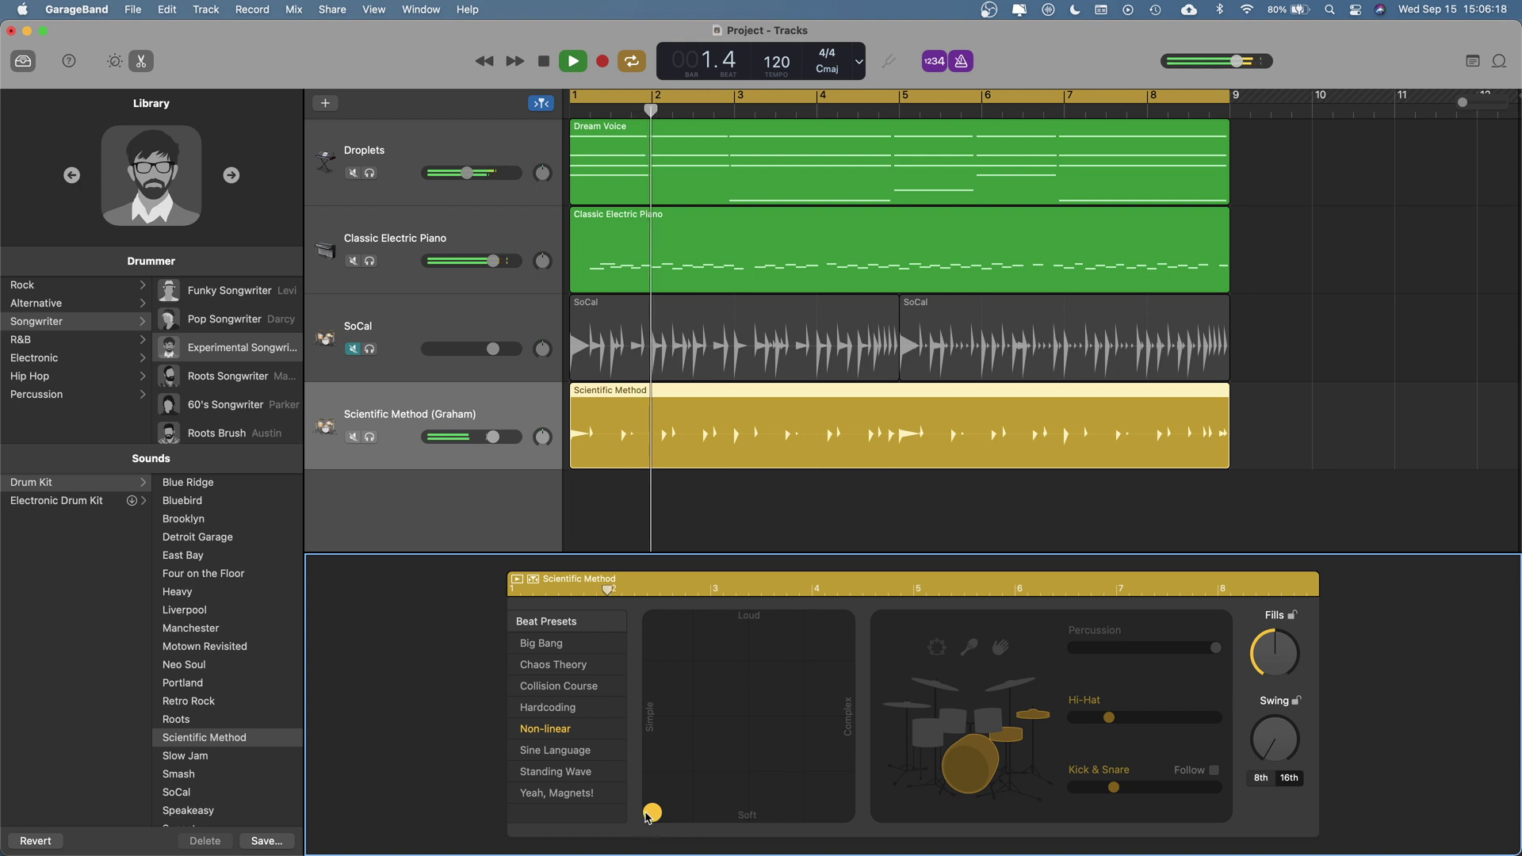
pyautogui.click(651, 621)
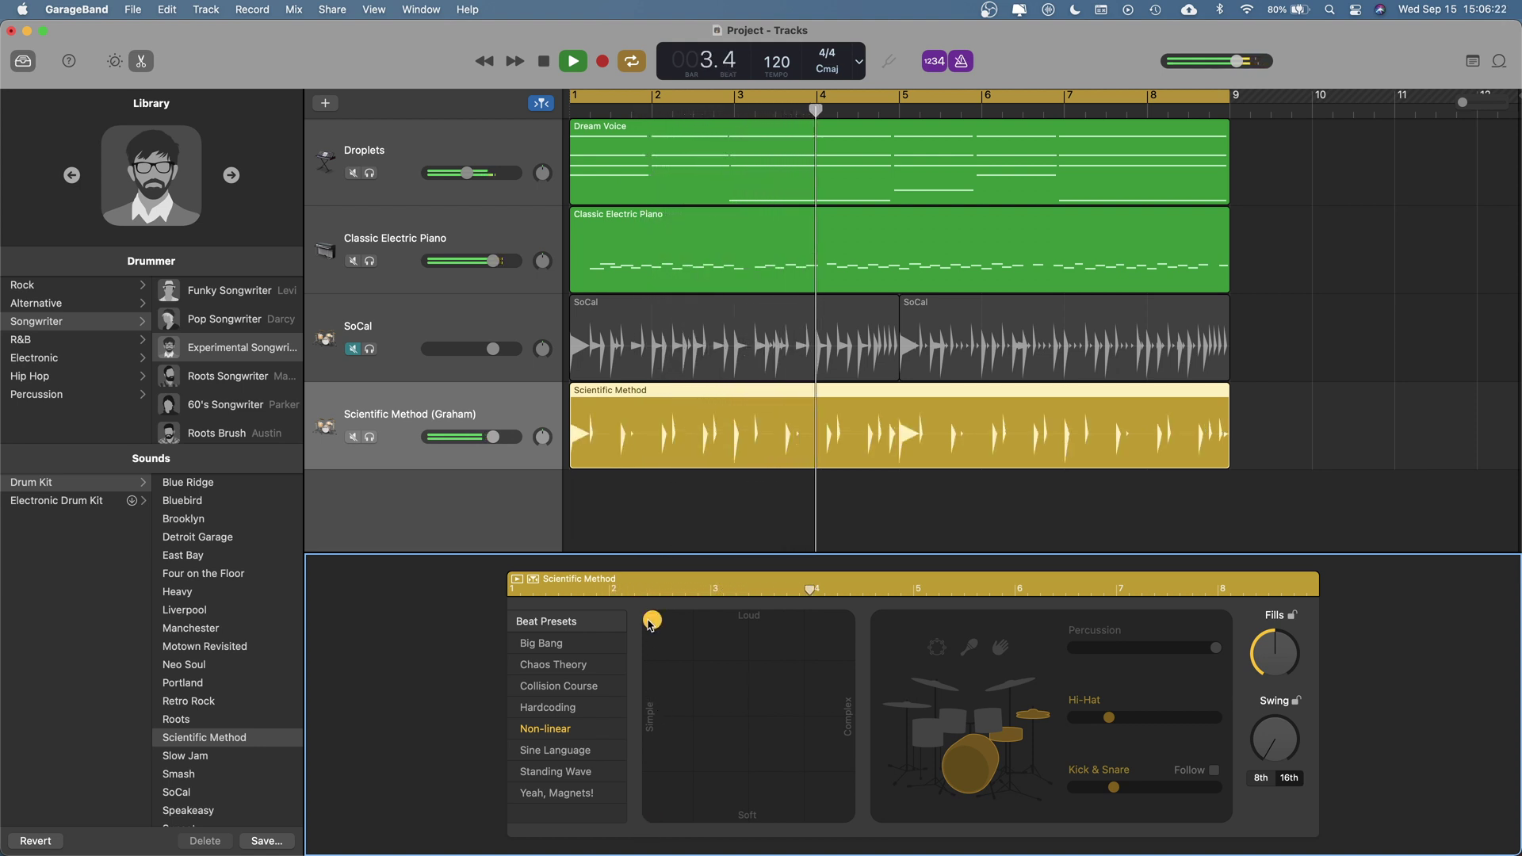
pyautogui.click(749, 620)
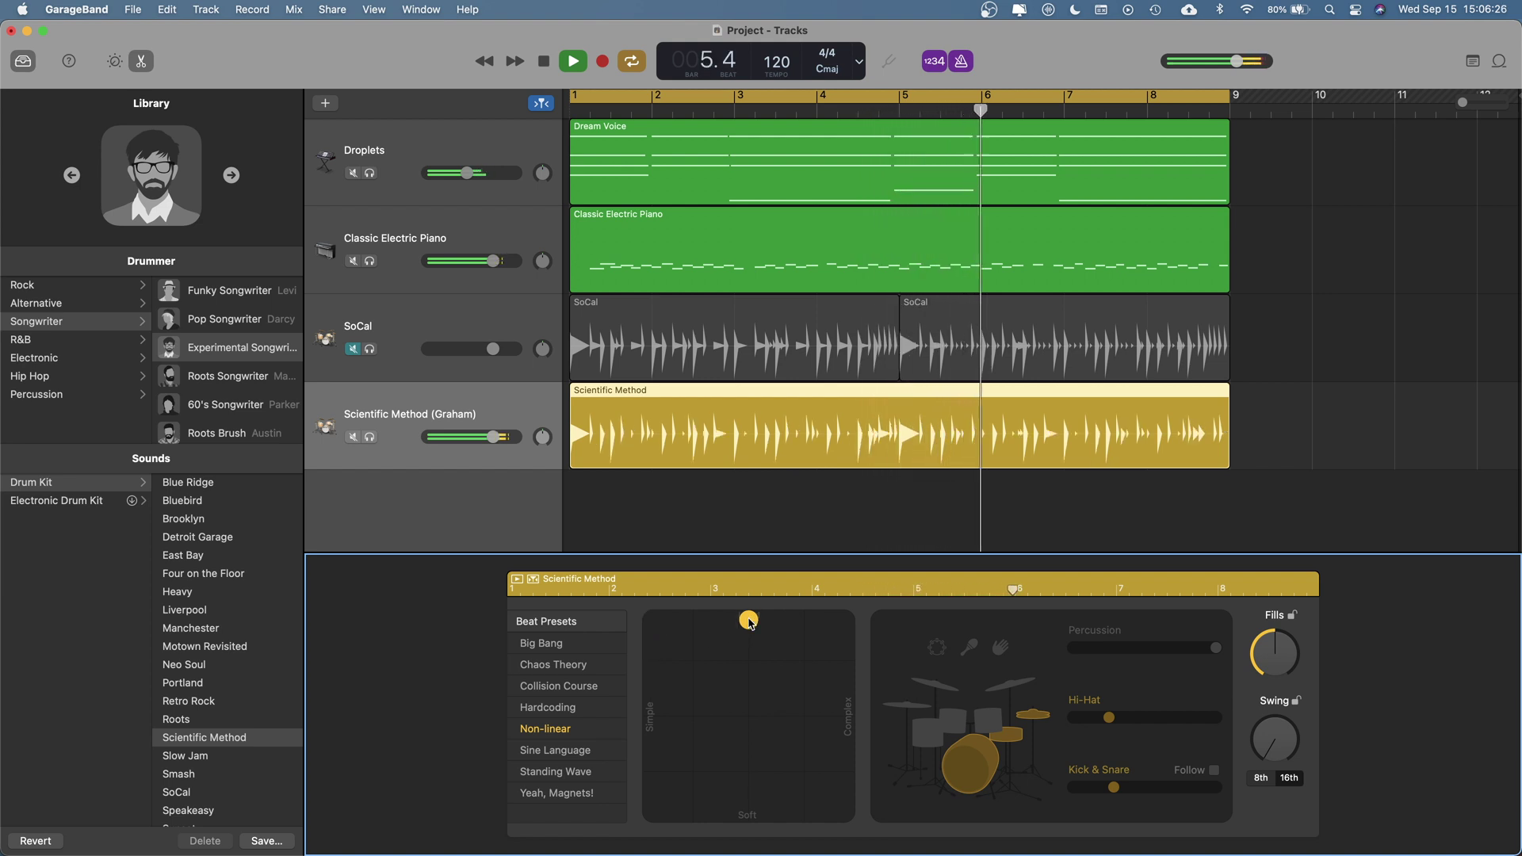
pyautogui.press('space')
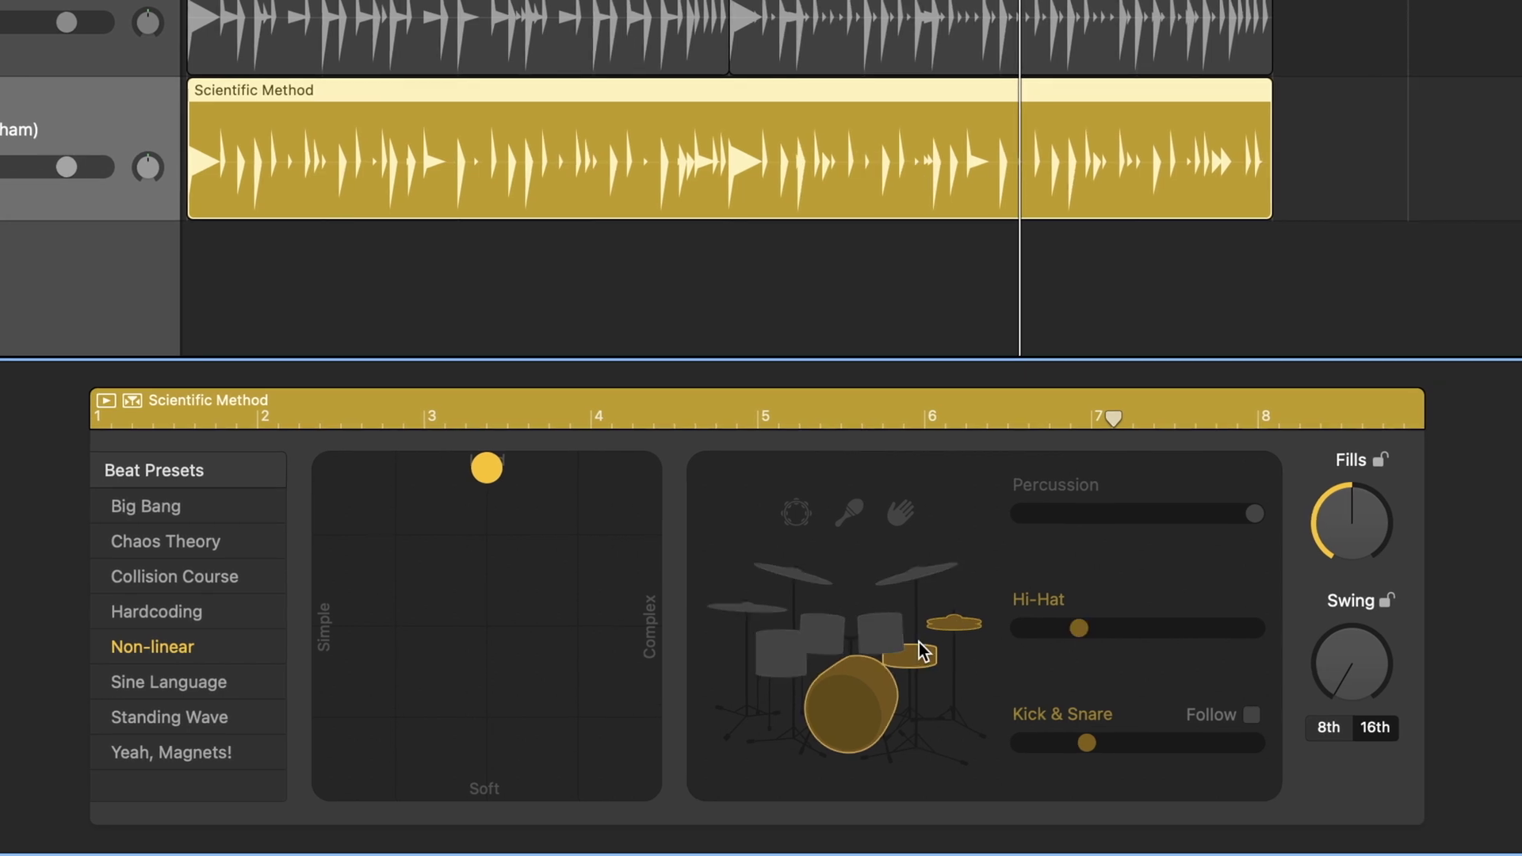
# - Try cymbals in place of the hi-hat in the drum kit and switch back to the hi-hat
pyautogui.click(910, 577)
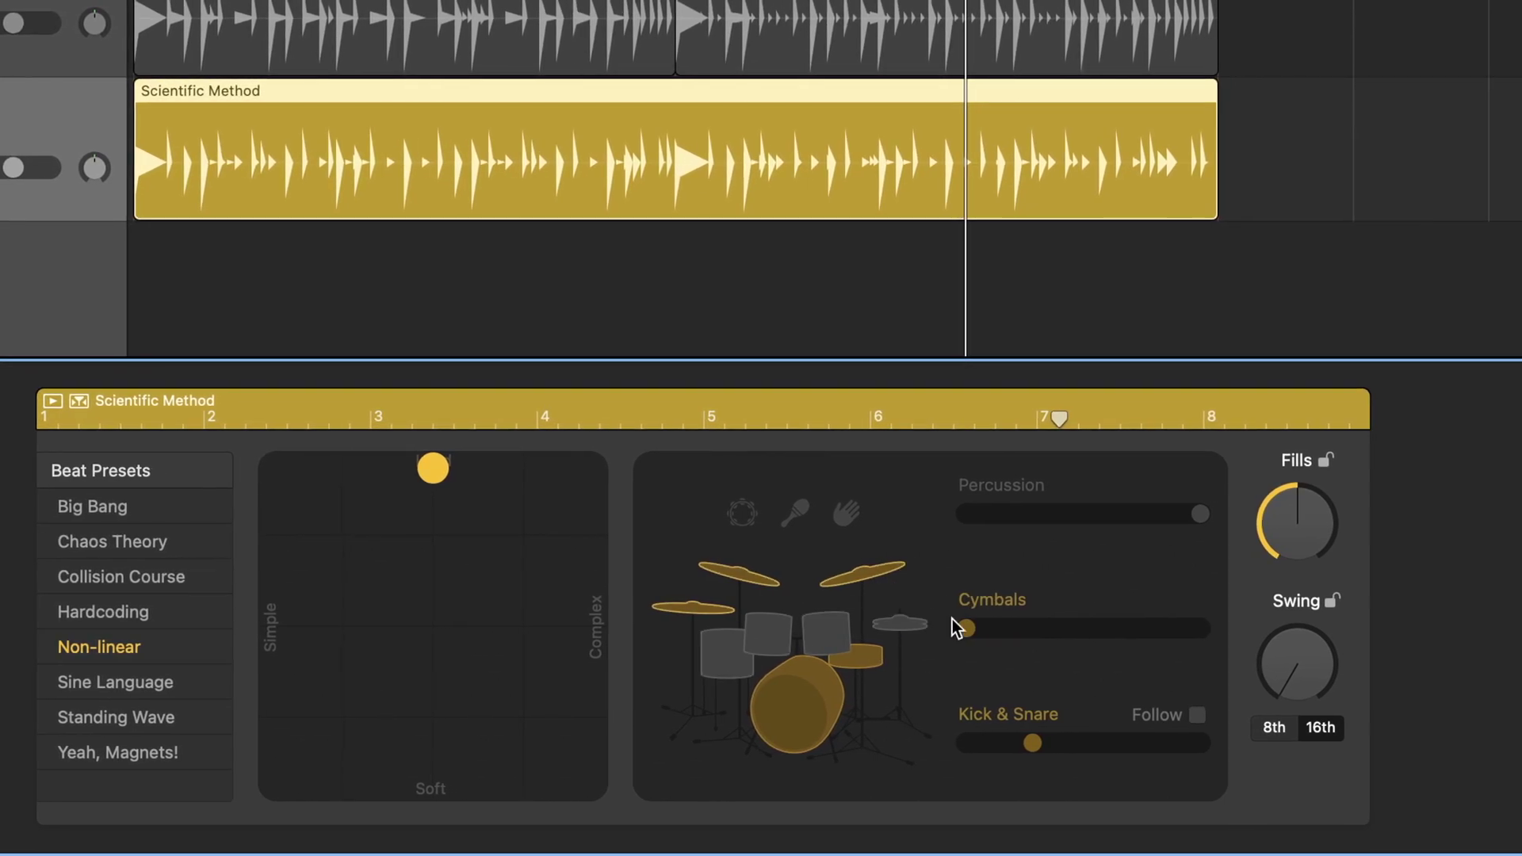
pyautogui.click(919, 624)
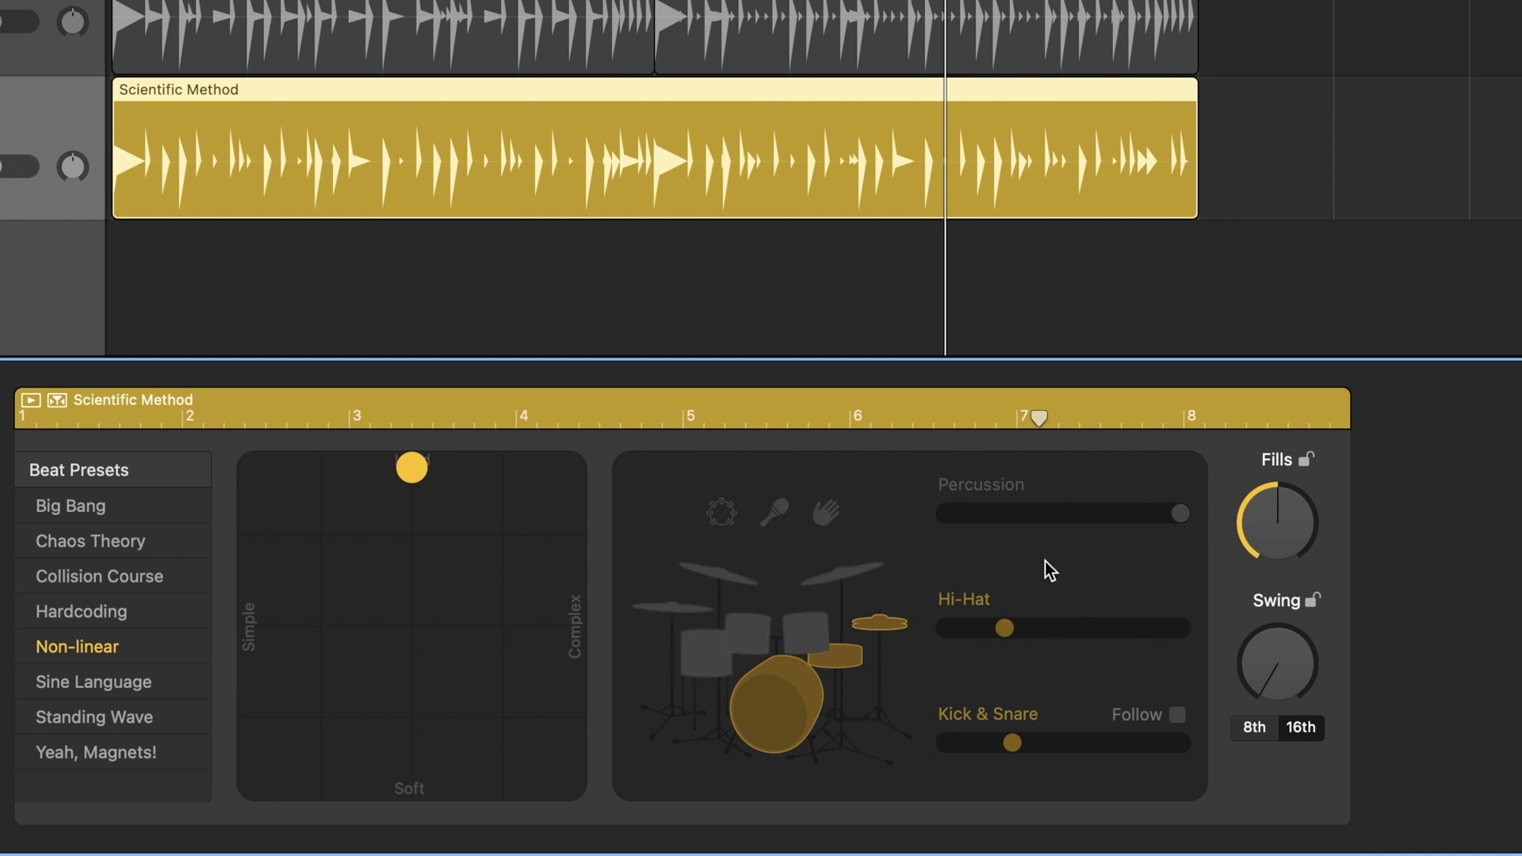
# - Set the drummer region's Percussion pattern slider to about the middle of its range
pyautogui.moveTo(1064, 527)
pyautogui.moveTo(1002, 515); pyautogui.dragTo(1065, 515)
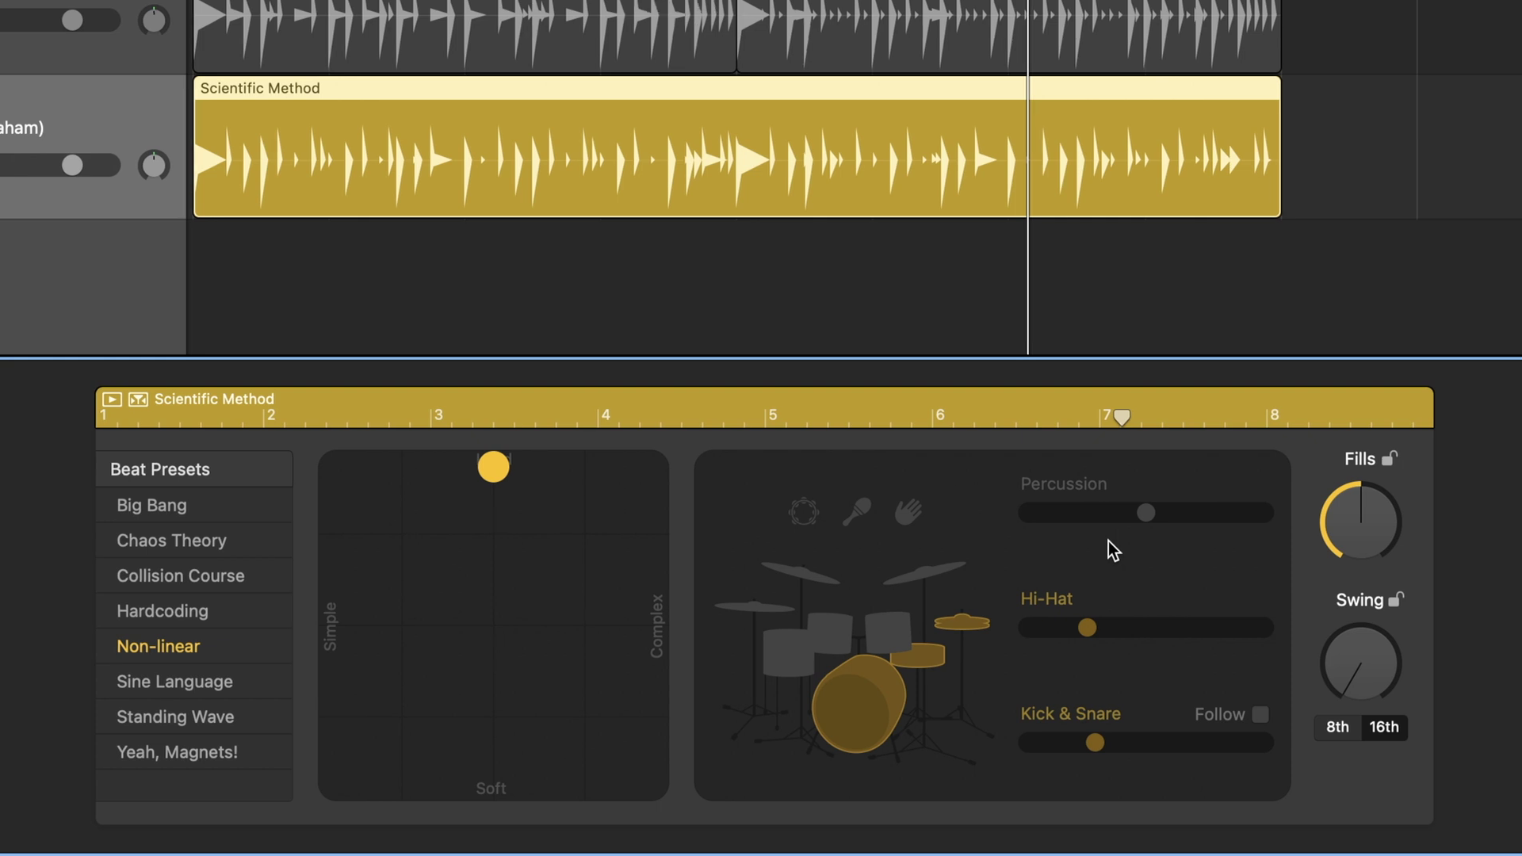
# - Try Kick & Snare patterns 1, 2 and a higher variation, and make the Kick & Snare follow the SoCal track
pyautogui.moveTo(1020, 745)
pyautogui.click(1030, 742)
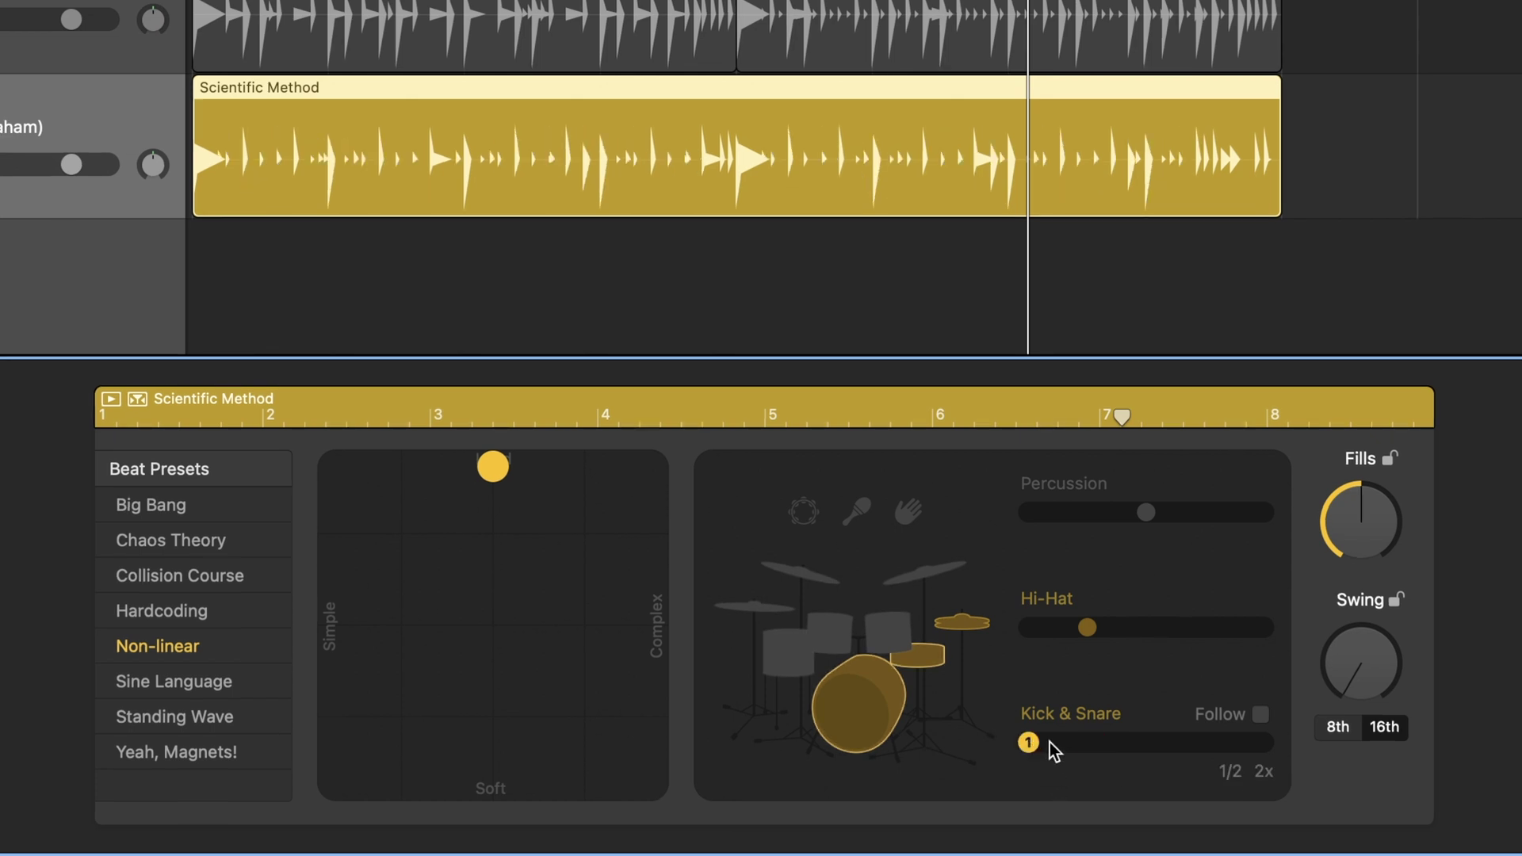
pyautogui.click(1050, 742)
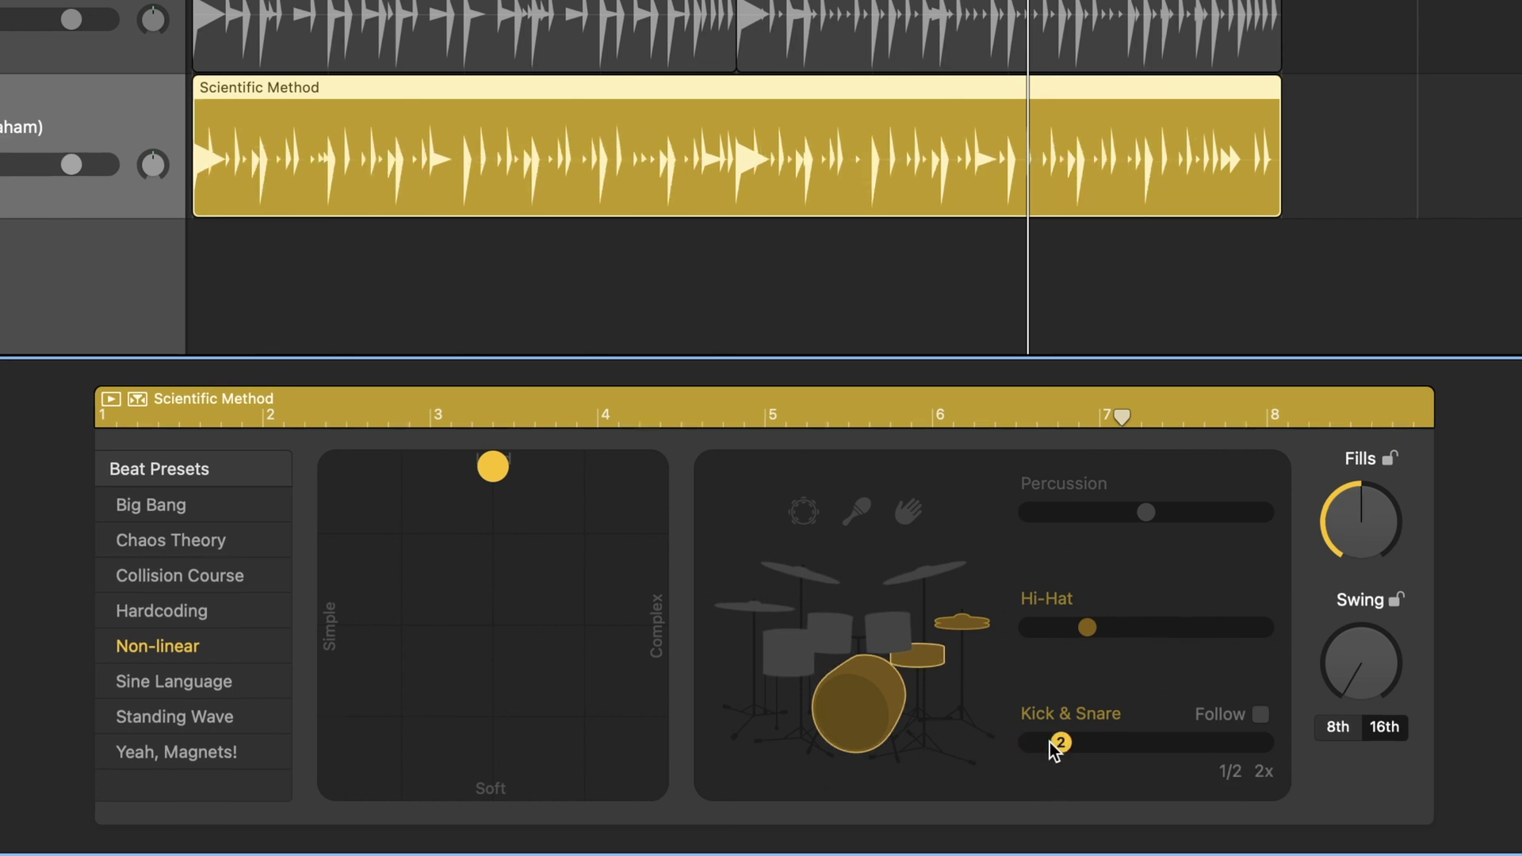
pyautogui.click(1117, 742)
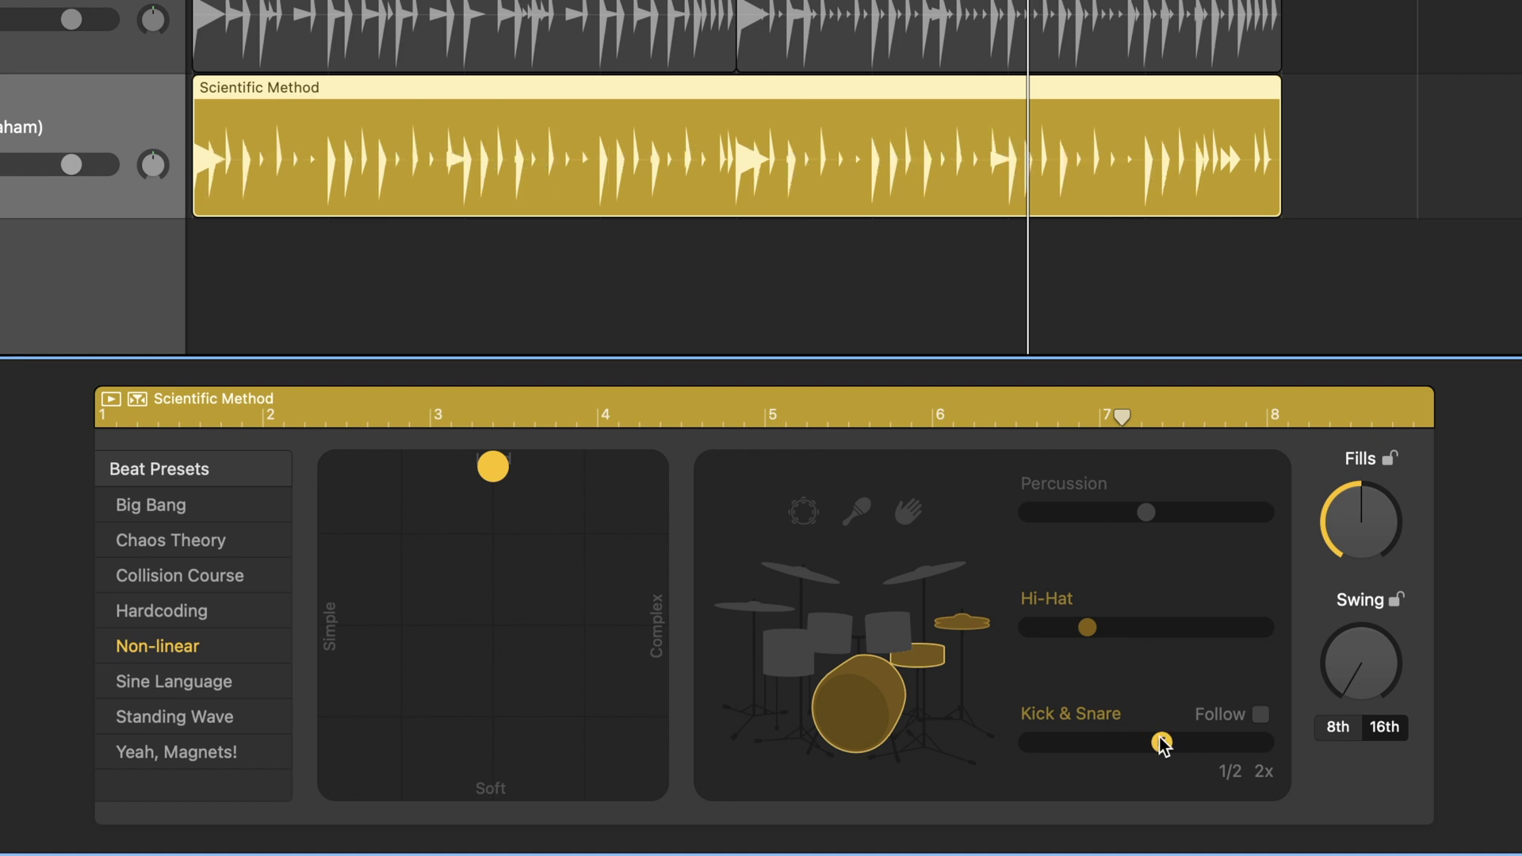
pyautogui.click(1243, 715)
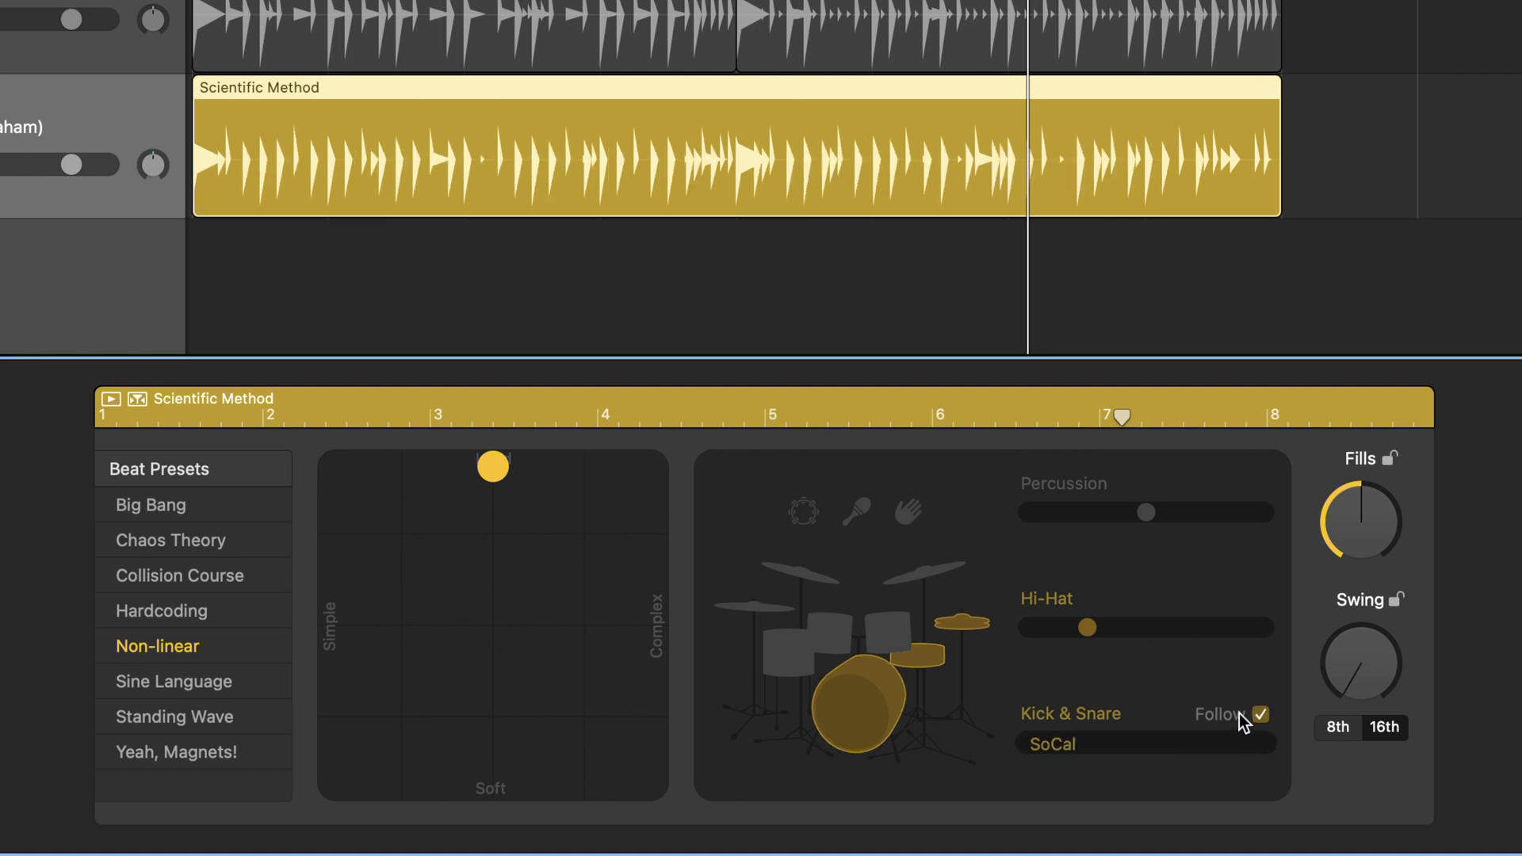
# - Try making the Kick & Snare follow the Classic Electric Piano and Droplets tracks, and turn Follow off
pyautogui.click(1215, 742)
pyautogui.click(1185, 718)
pyautogui.click(1166, 737)
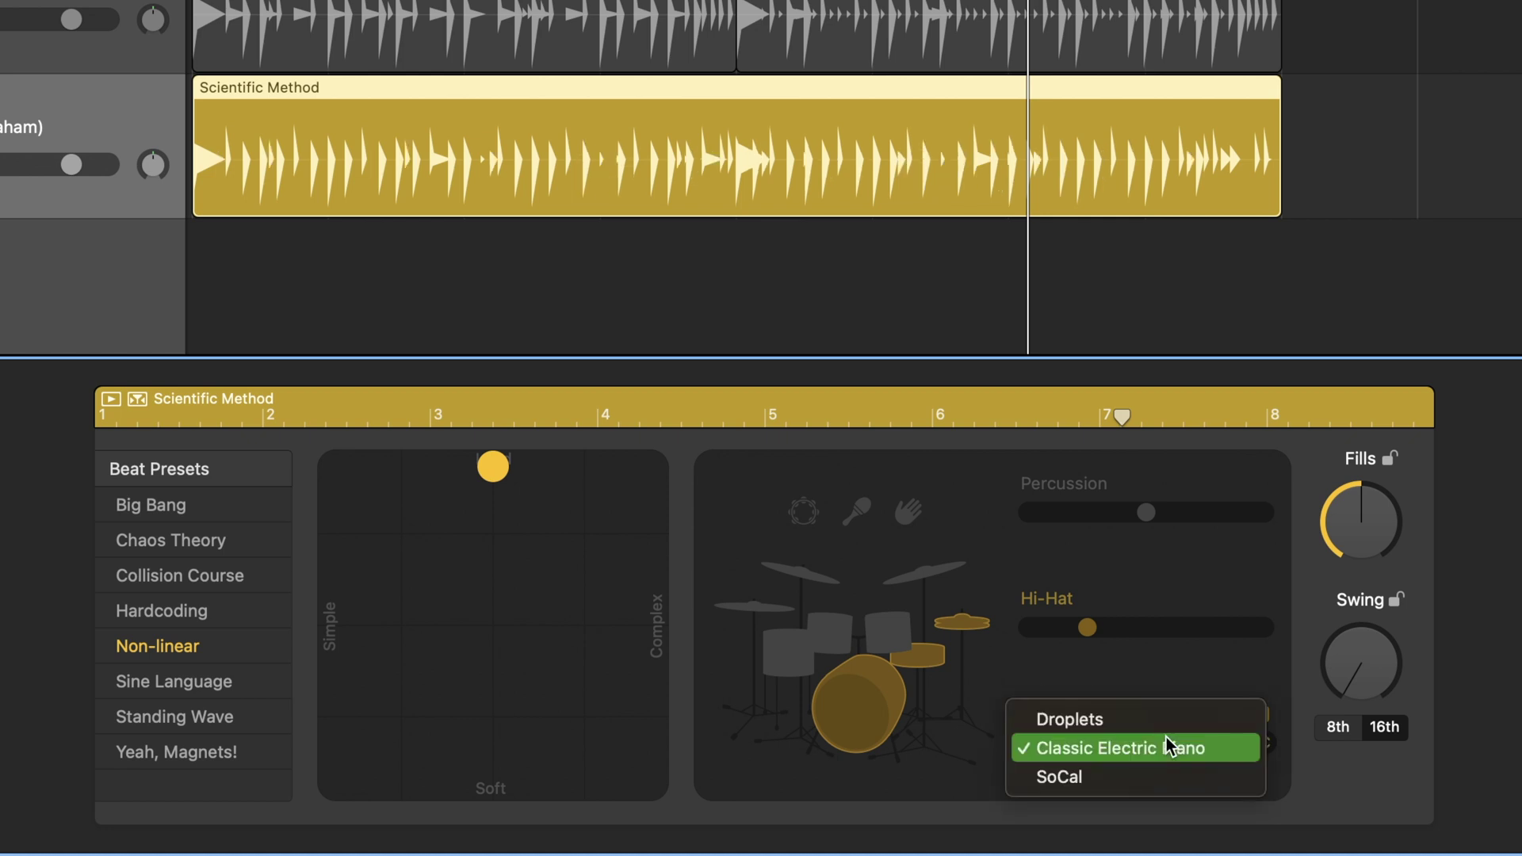
pyautogui.click(1162, 720)
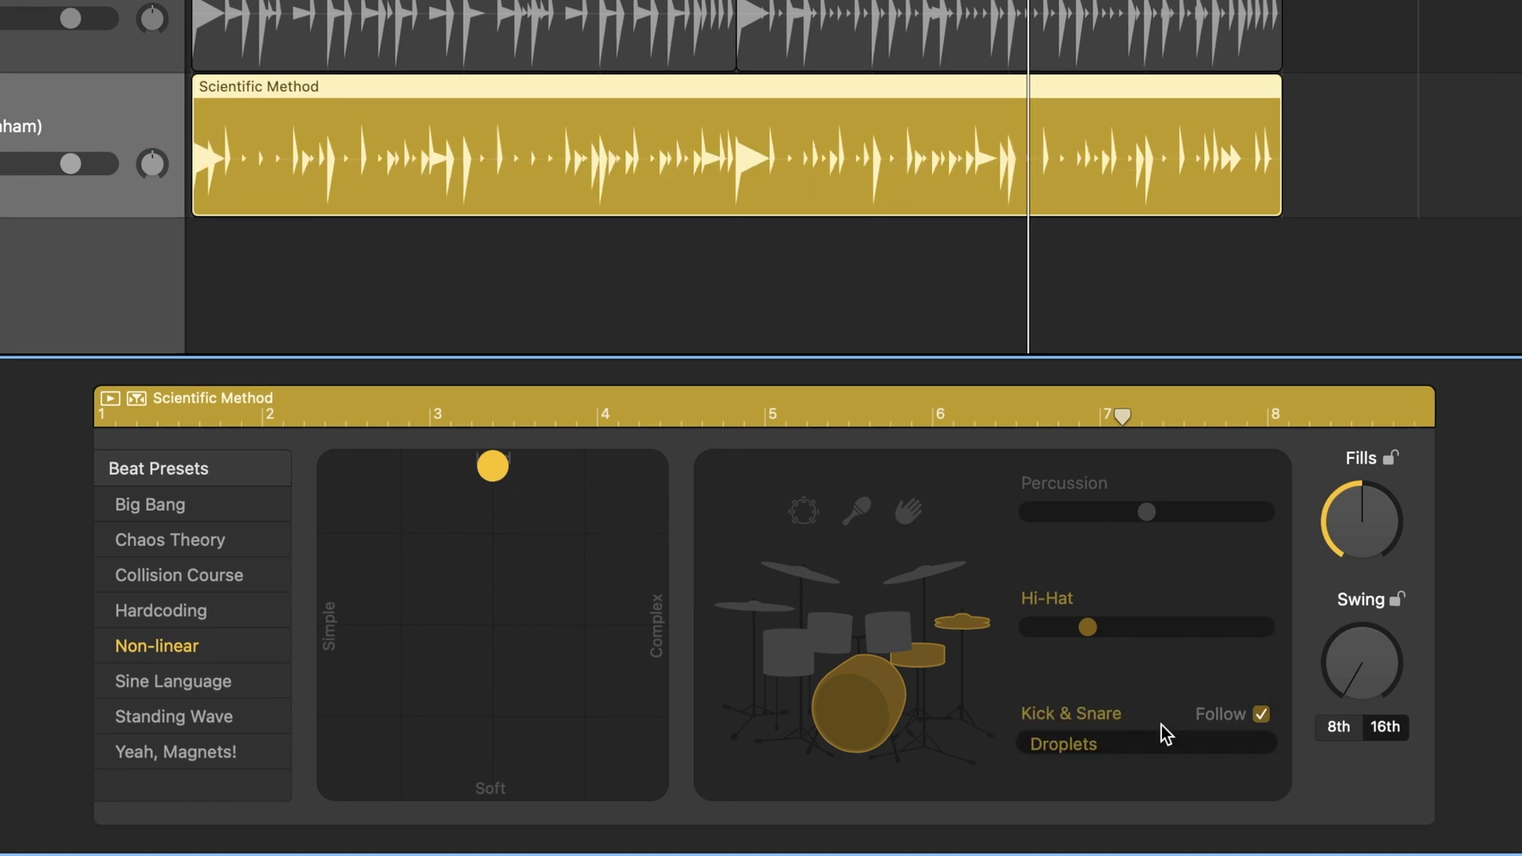
pyautogui.click(1259, 714)
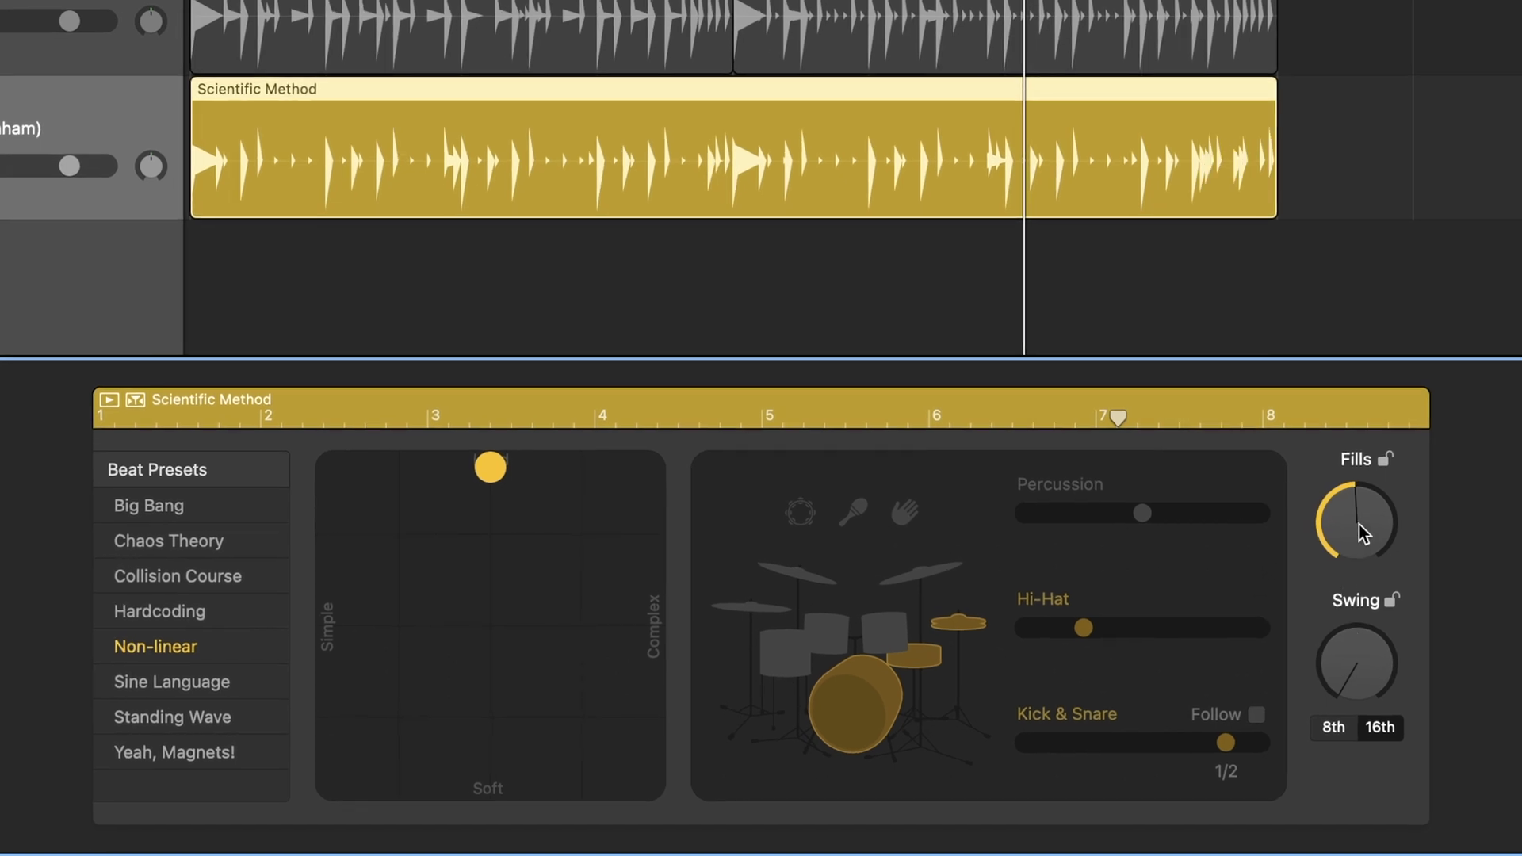
# - Raise the drummer region's Fills amount to near its maximum and try more complex, softer positions on the Loud/Soft and Simple/Complex pad
pyautogui.moveTo(1354, 430); pyautogui.dragTo(1353, 482)
pyautogui.moveTo(1350, 546); pyautogui.dragTo(1339, 398)
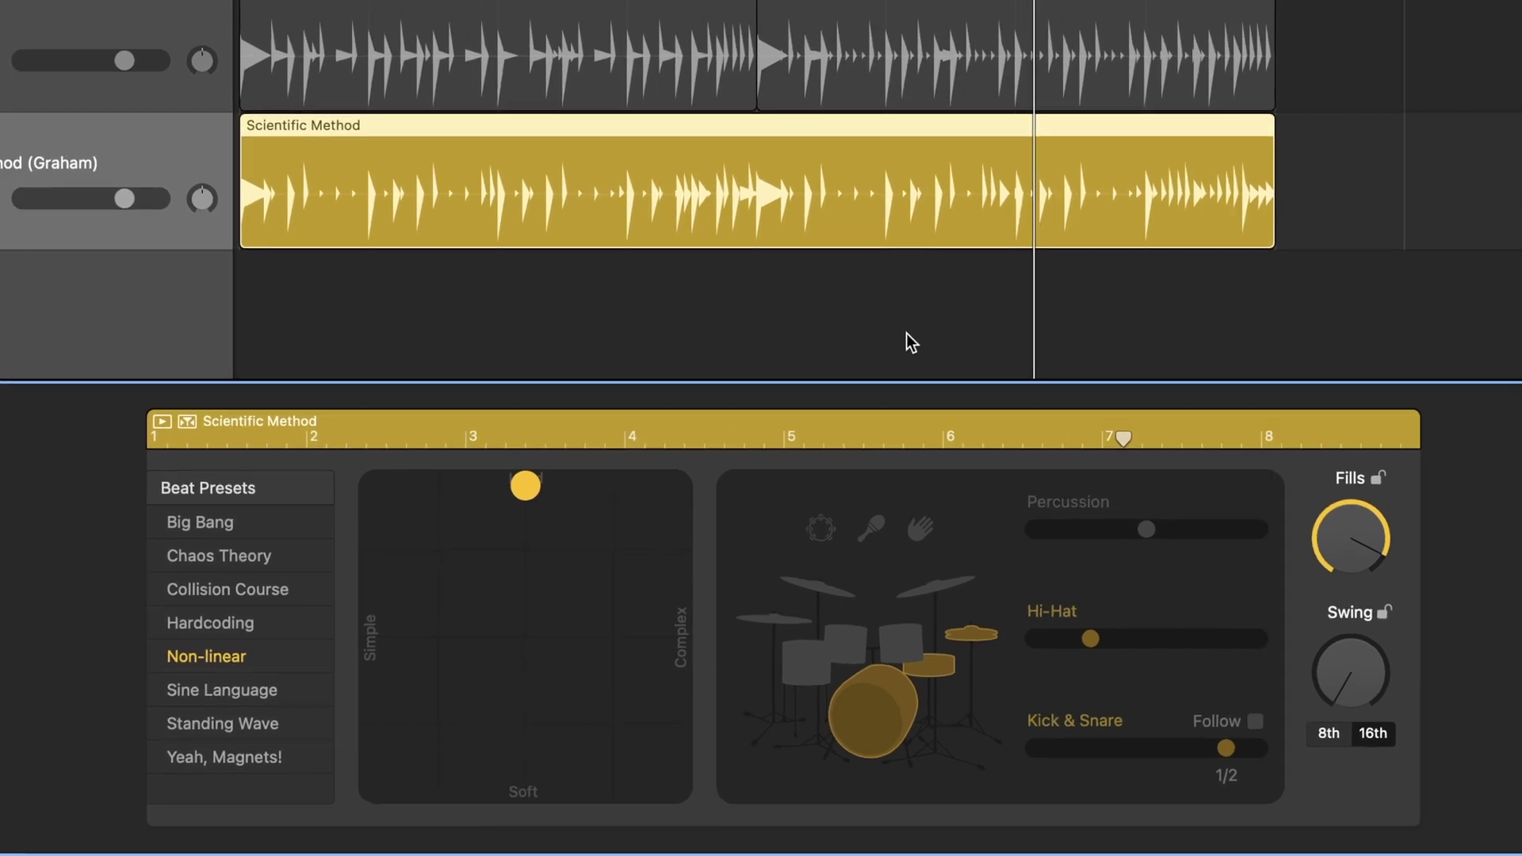
pyautogui.click(610, 547)
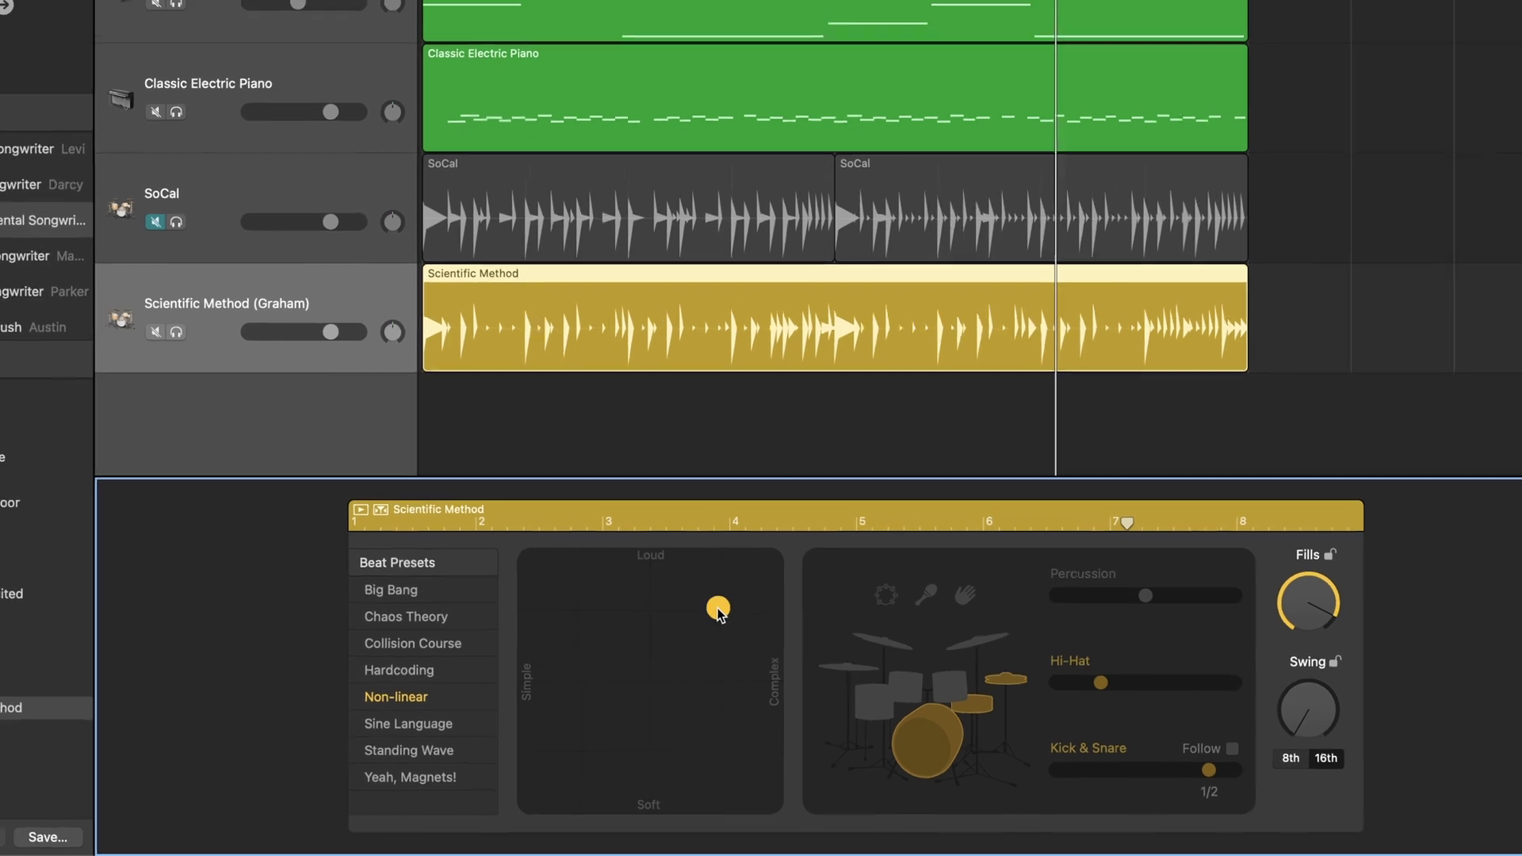
pyautogui.click(650, 617)
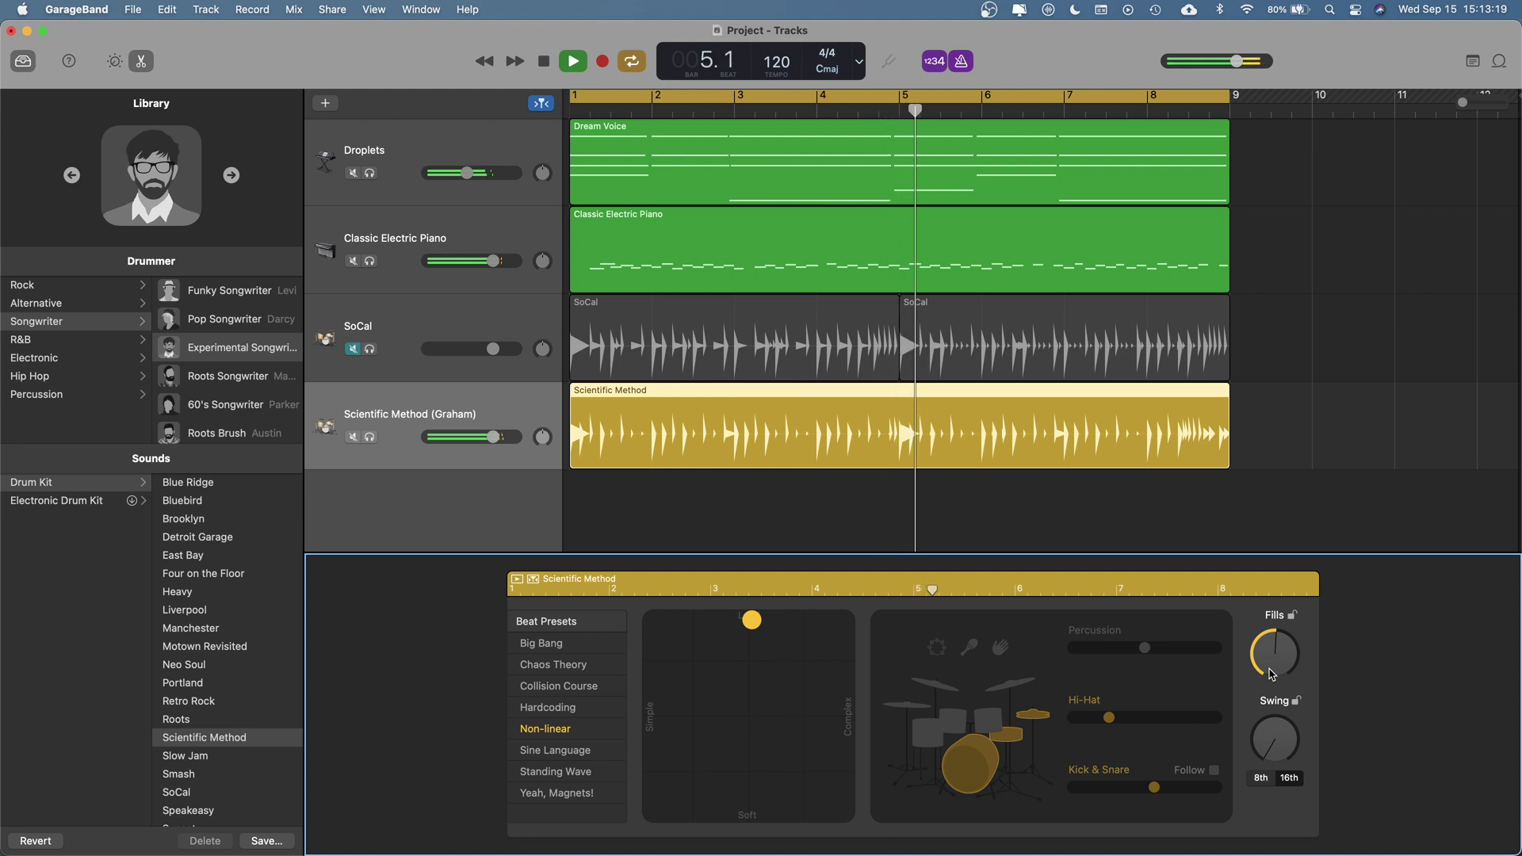
# - Audition the Fills amount at its maximum, stop playback, and try a low amount before returning it to the maximum
pyautogui.moveTo(1272, 673); pyautogui.dragTo(1268, 569)
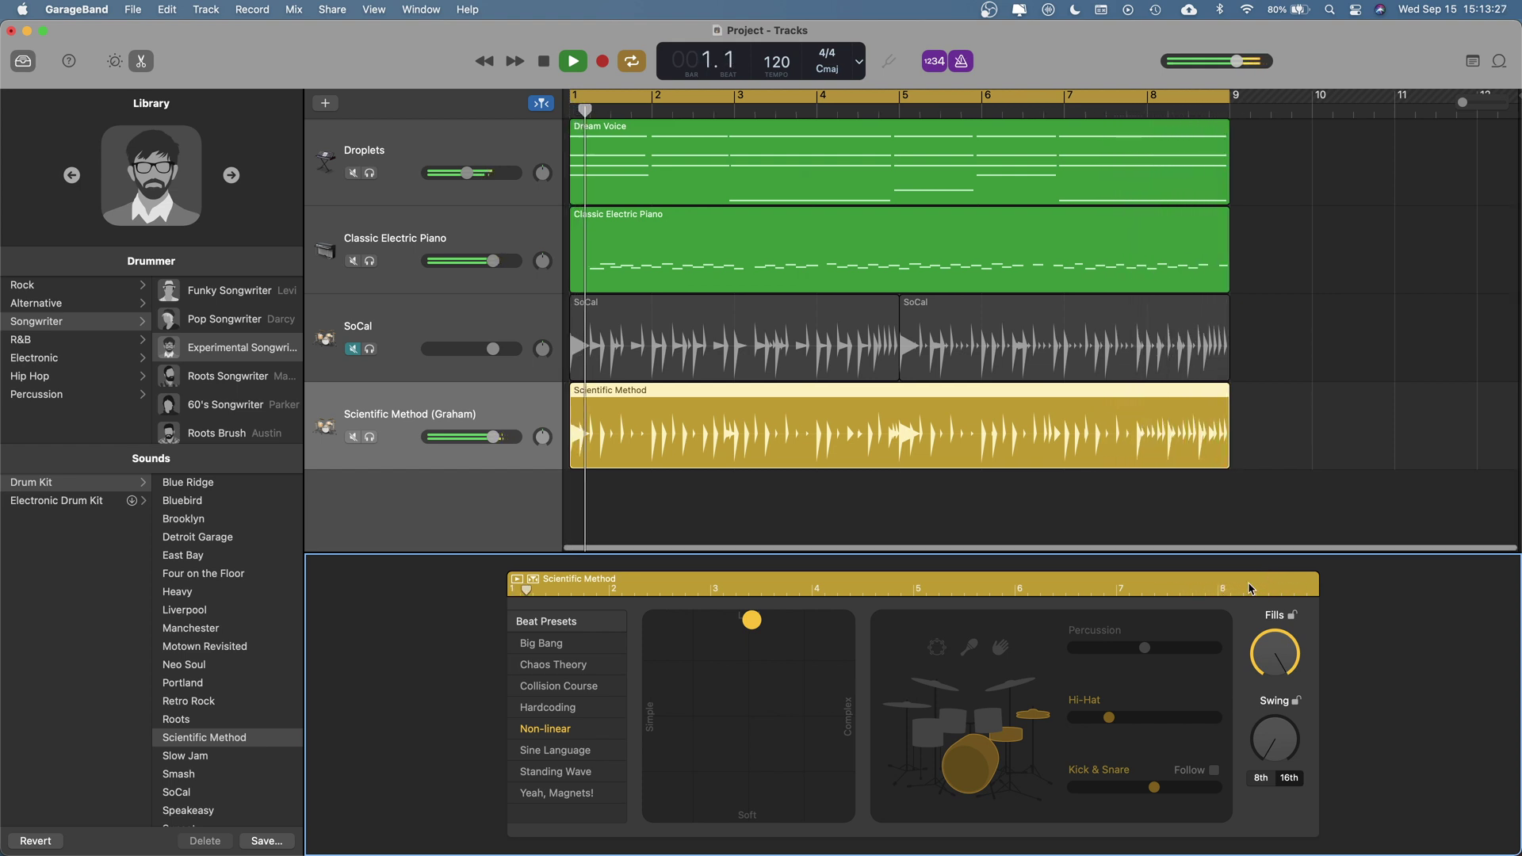
pyautogui.press('space')
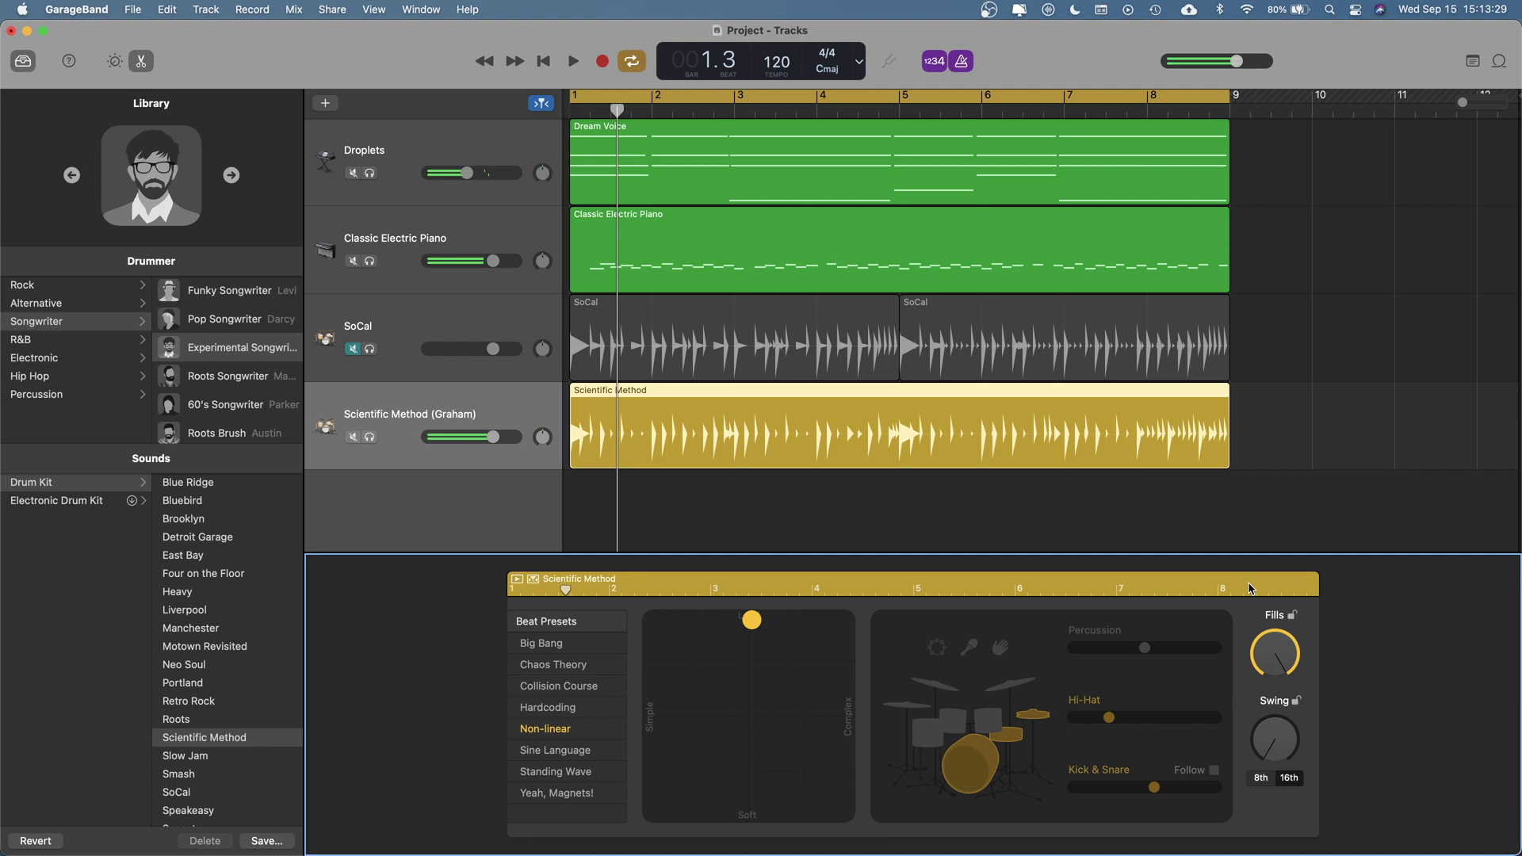
pyautogui.moveTo(1269, 656); pyautogui.dragTo(1252, 821)
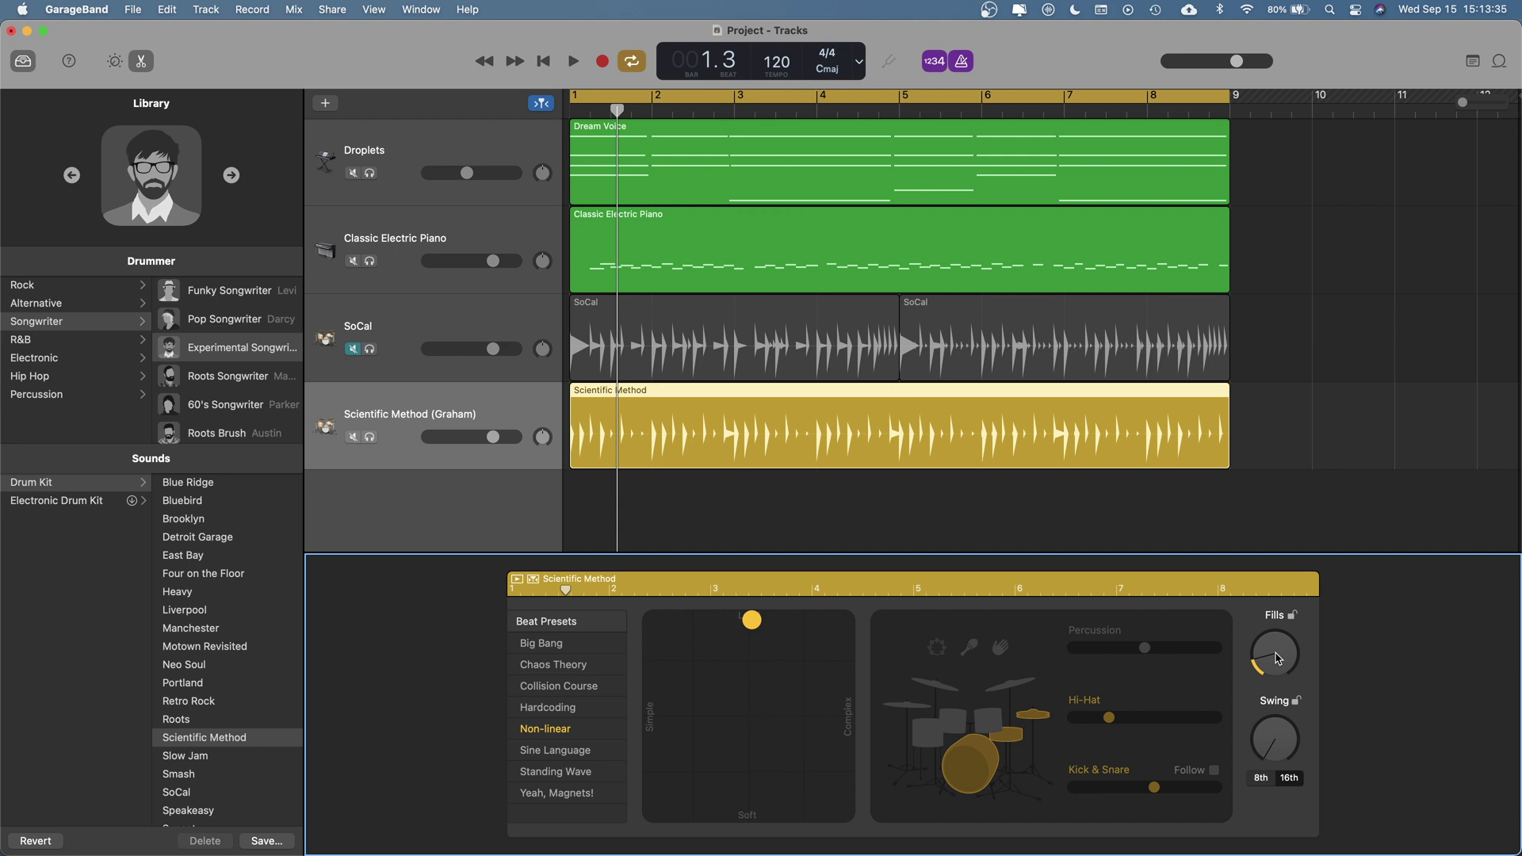
pyautogui.moveTo(1277, 661); pyautogui.dragTo(1285, 560)
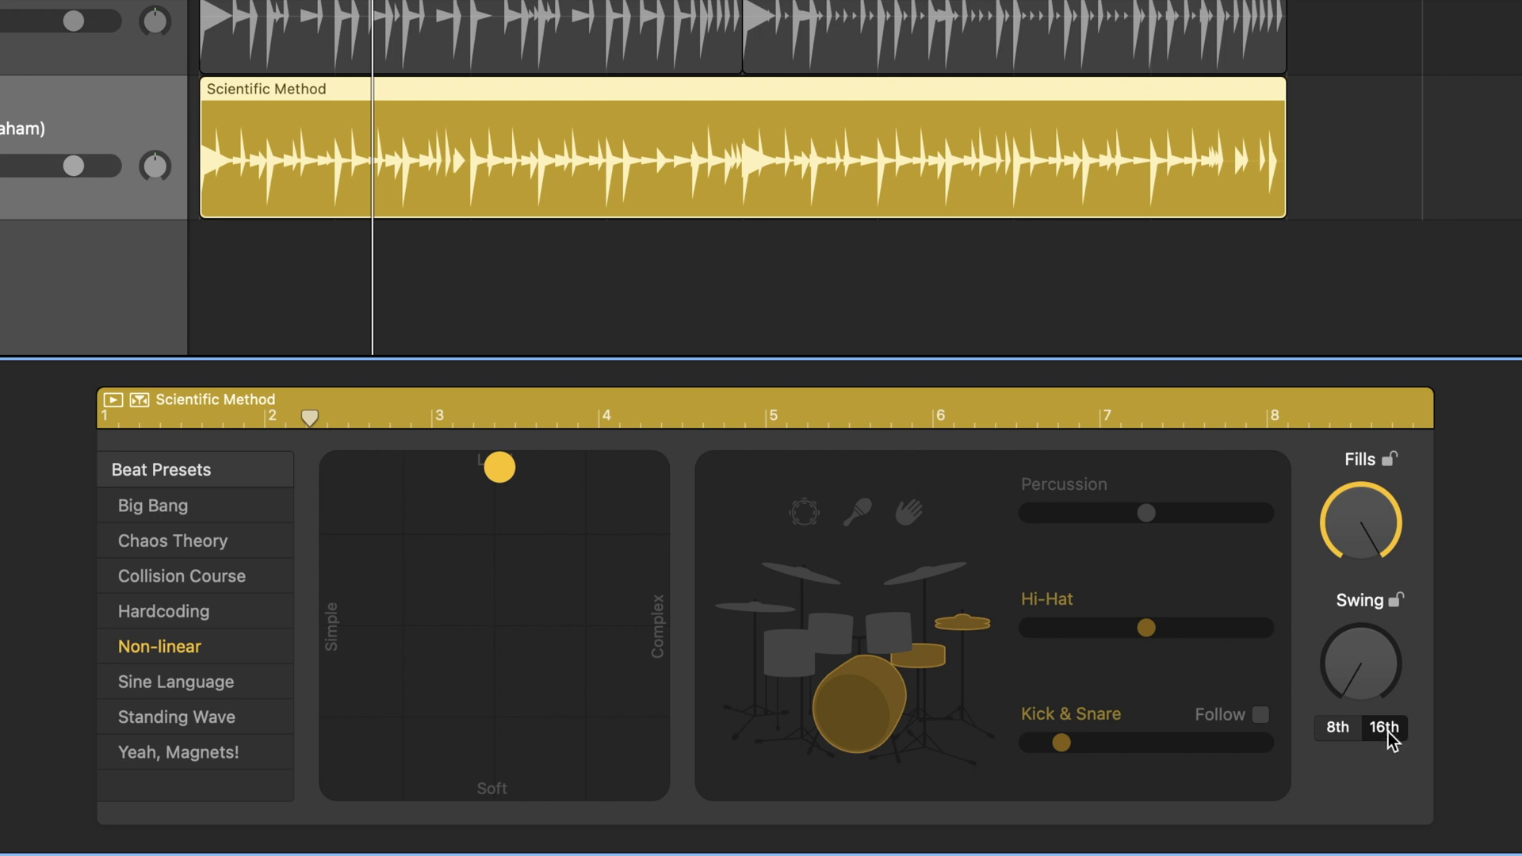
# - Base the drummer's swing on 8th notes and turn the Fills amount all the way down
pyautogui.click(1329, 736)
pyautogui.moveTo(1357, 515); pyautogui.dragTo(1343, 535)
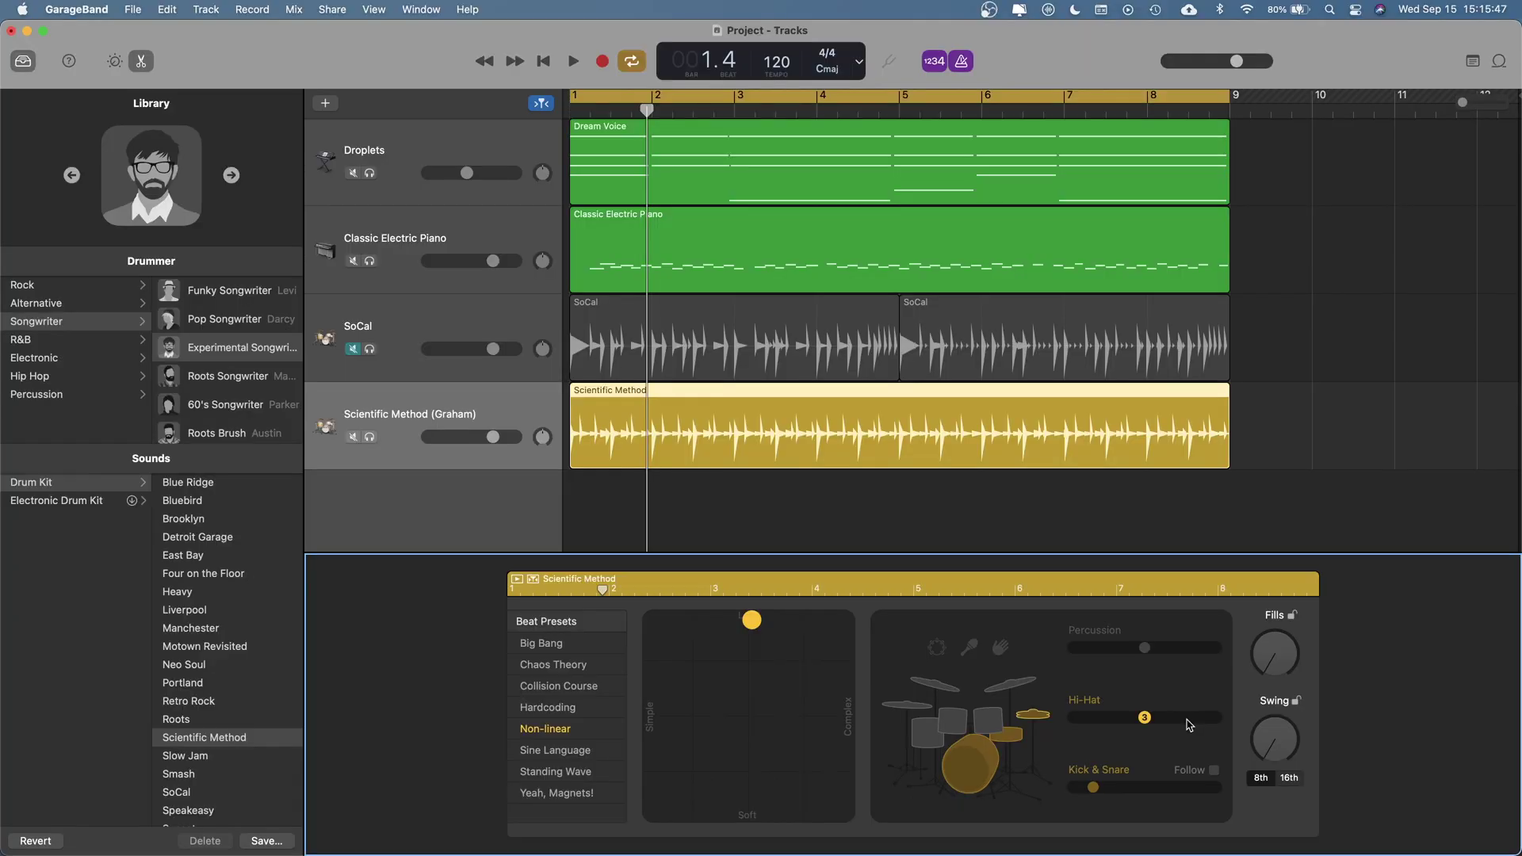
# - Play the project, audition Swing at about the middle of its range, reduce it to about a third, and stop playback
pyautogui.press('space')
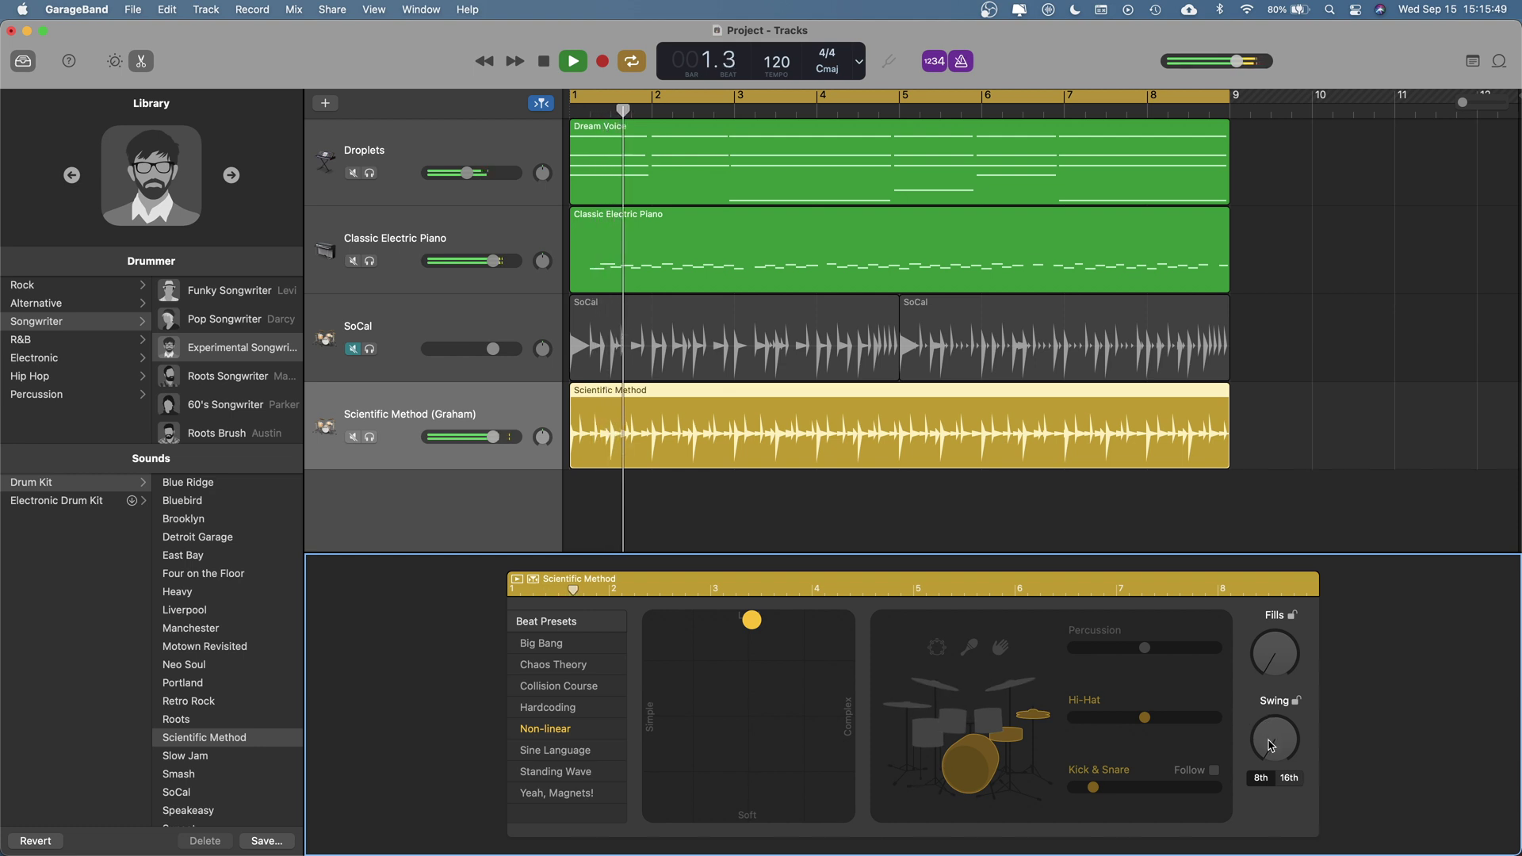
pyautogui.moveTo(1279, 746)
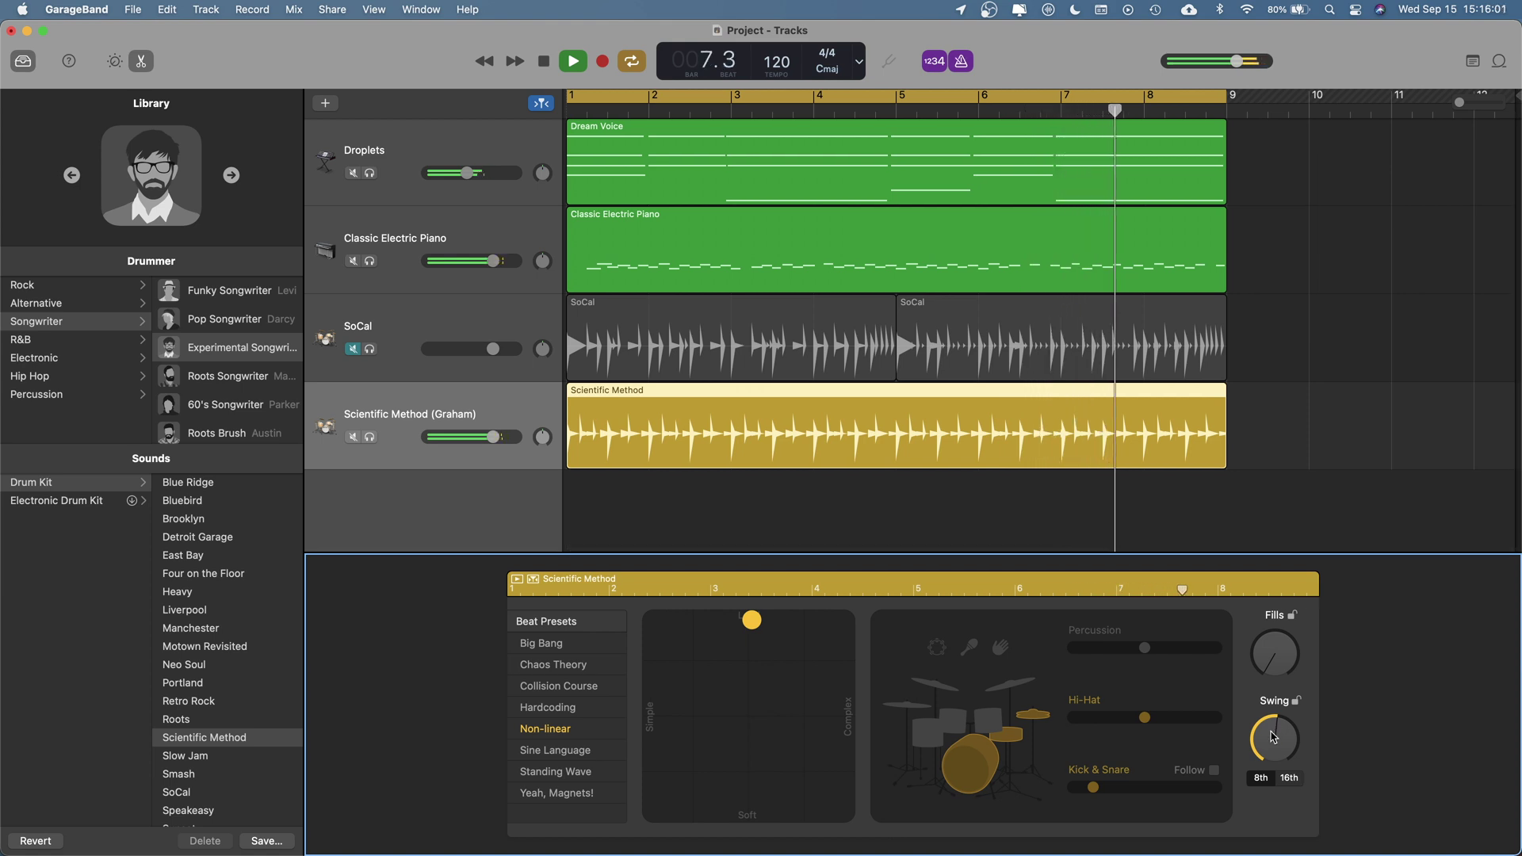
pyautogui.moveTo(1269, 737); pyautogui.dragTo(1260, 773)
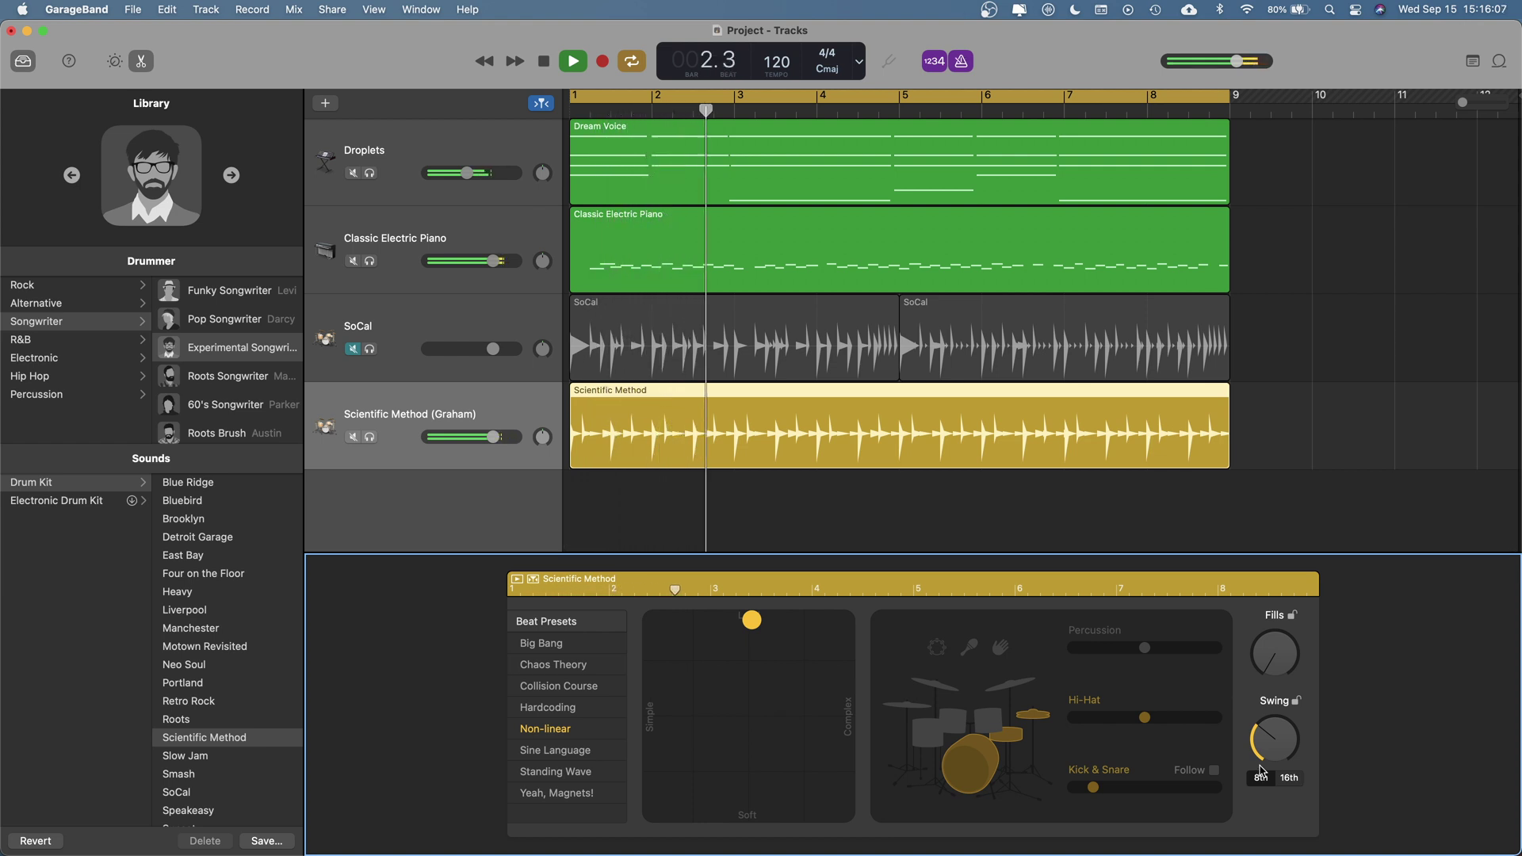
pyautogui.press('space')
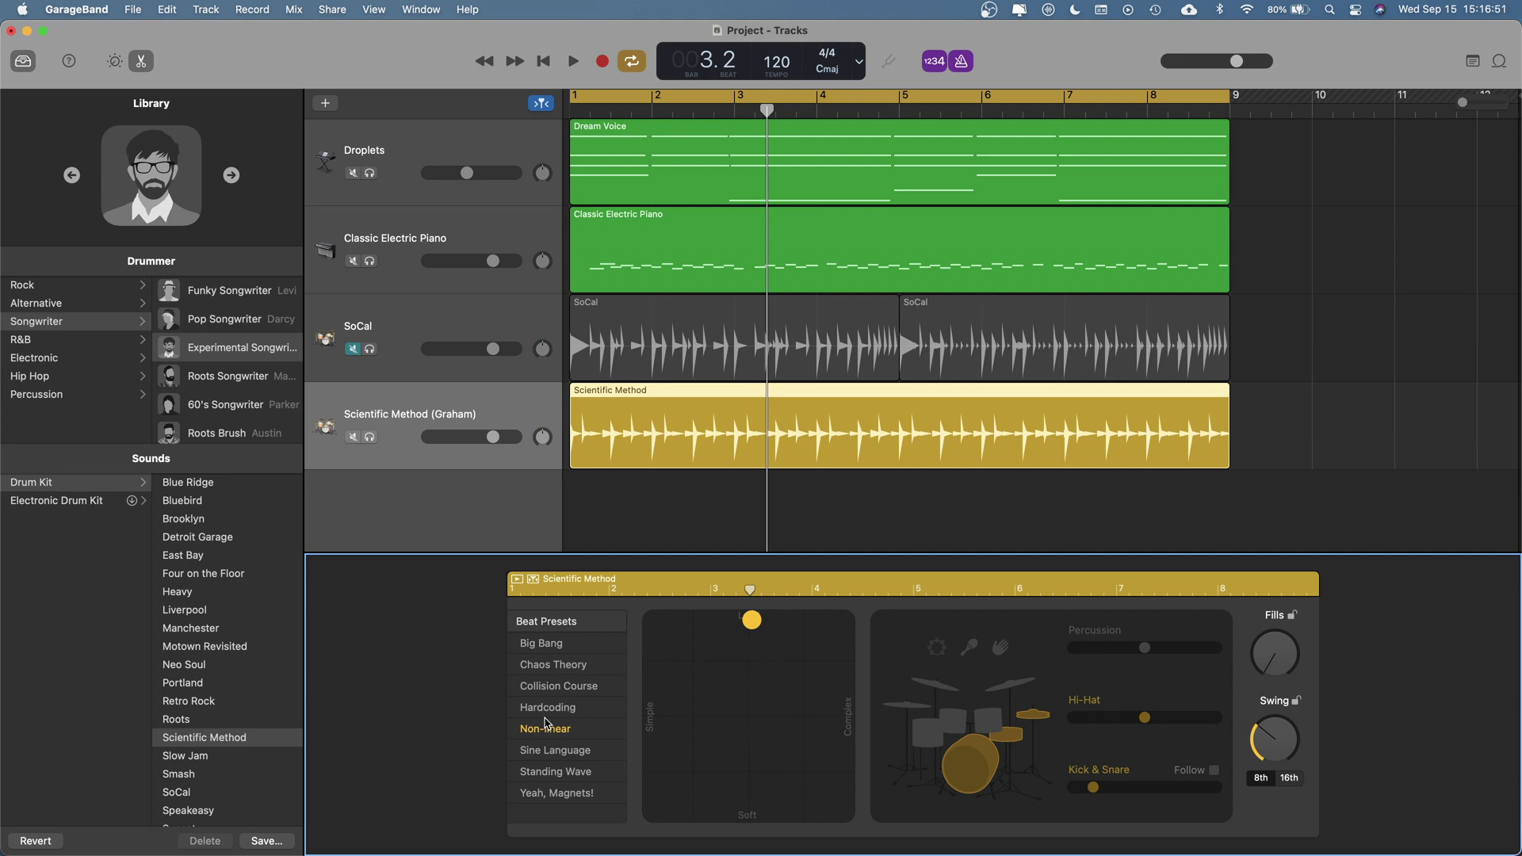
# - Audition the beat presets Chaos Theory, Collision Course, Hardcoding, Non-linear, Sine Language, Standing Wave and Yeah, Magnets! during playback, and stop
pyautogui.click(560, 666)
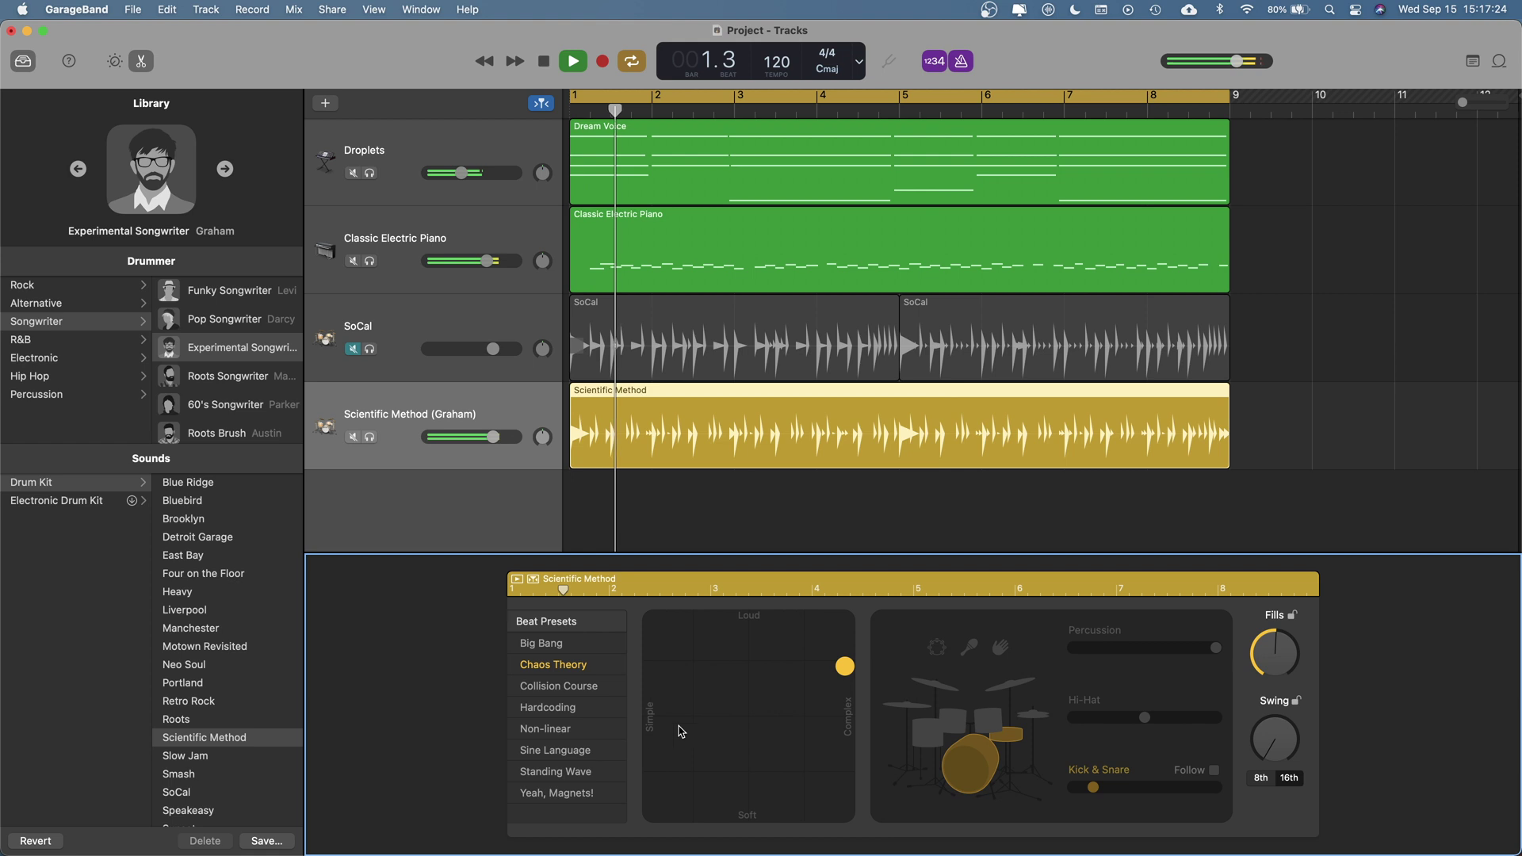
pyautogui.click(585, 688)
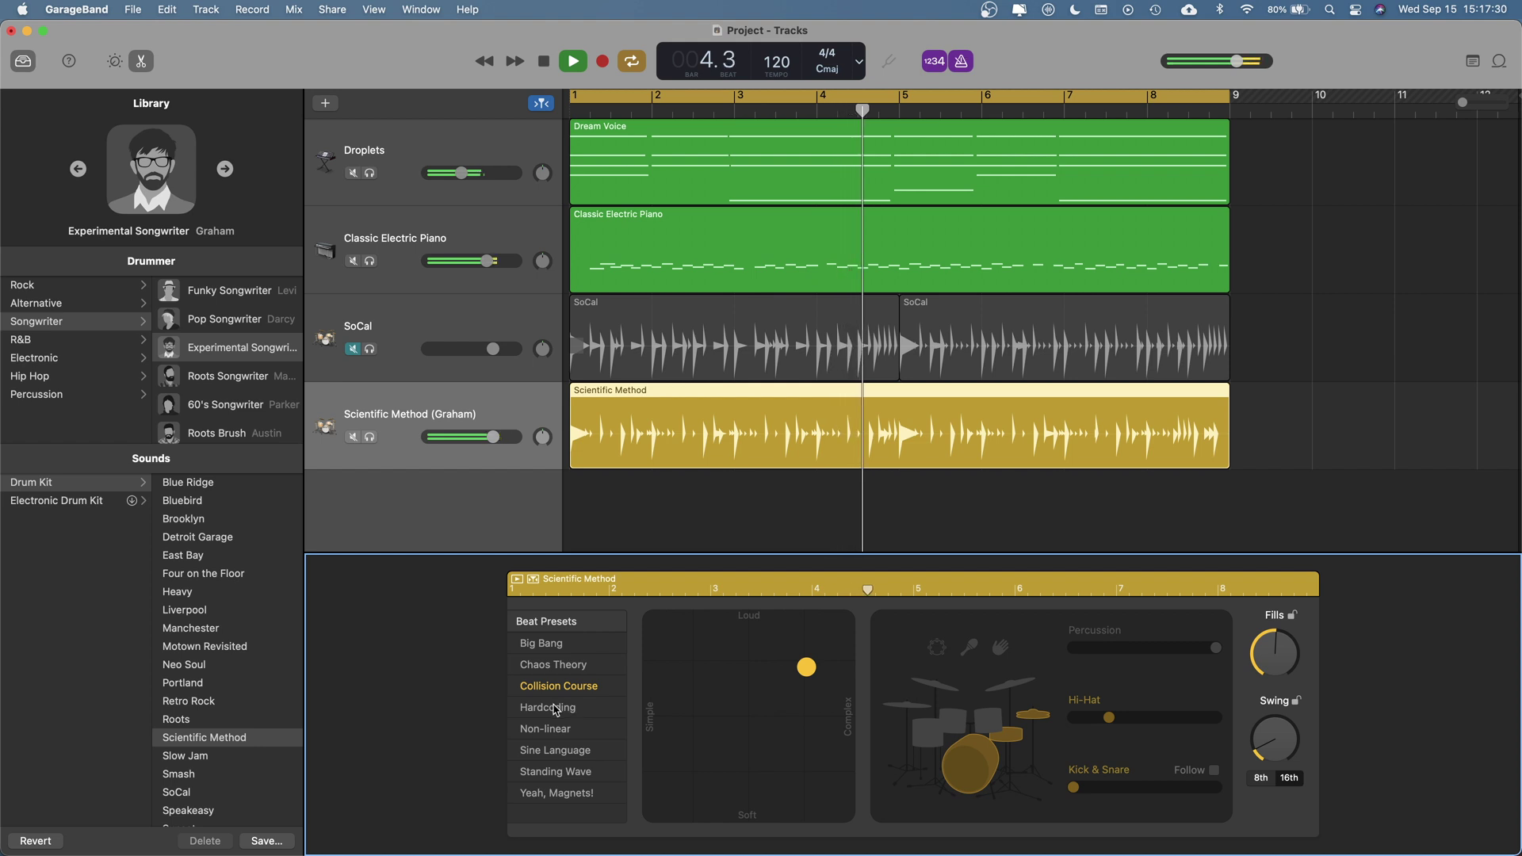
pyautogui.click(581, 708)
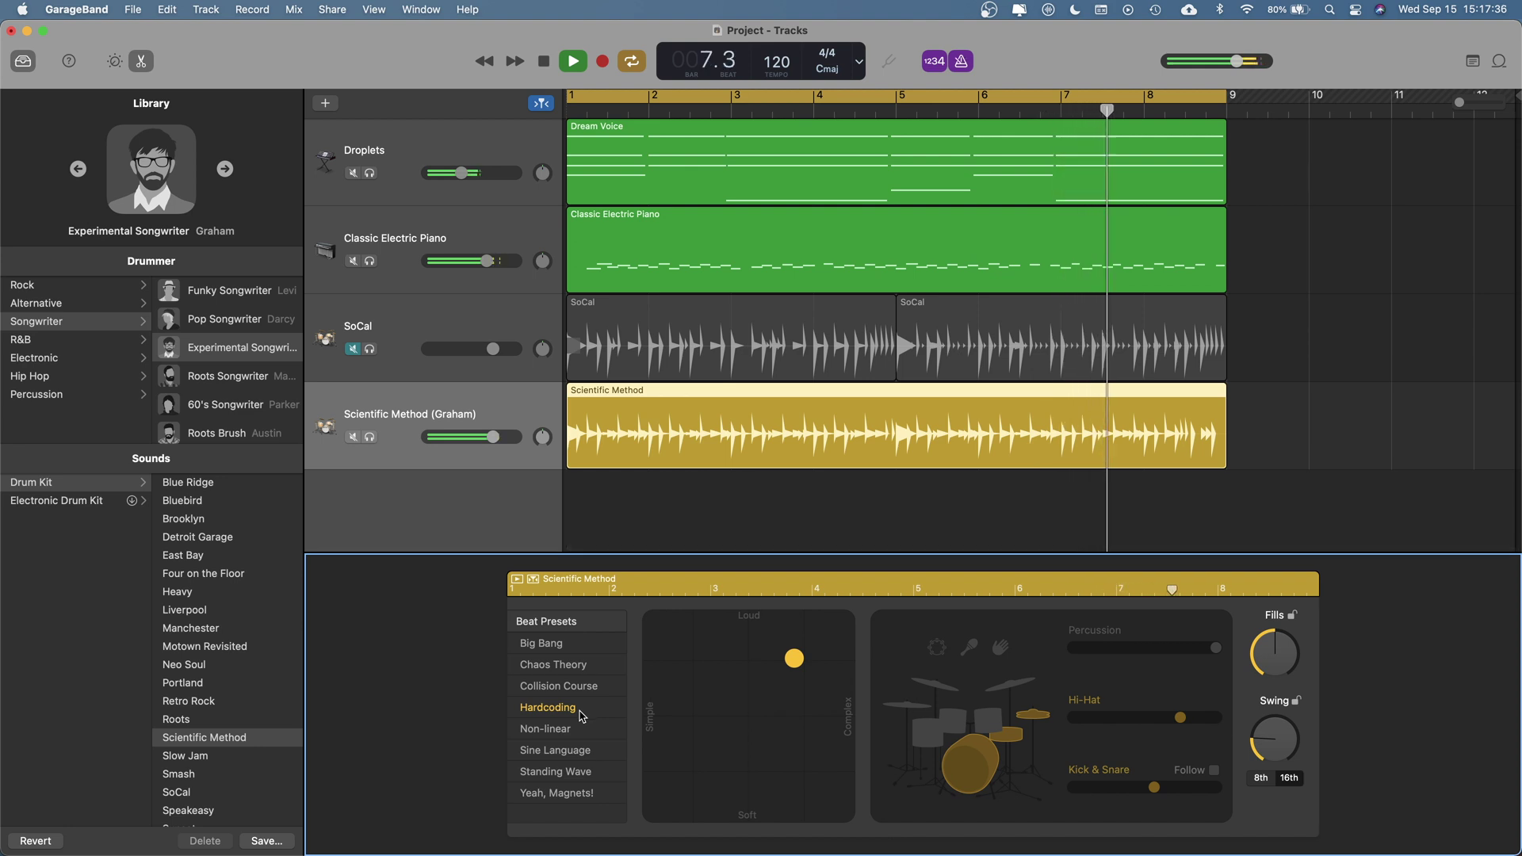
pyautogui.click(577, 734)
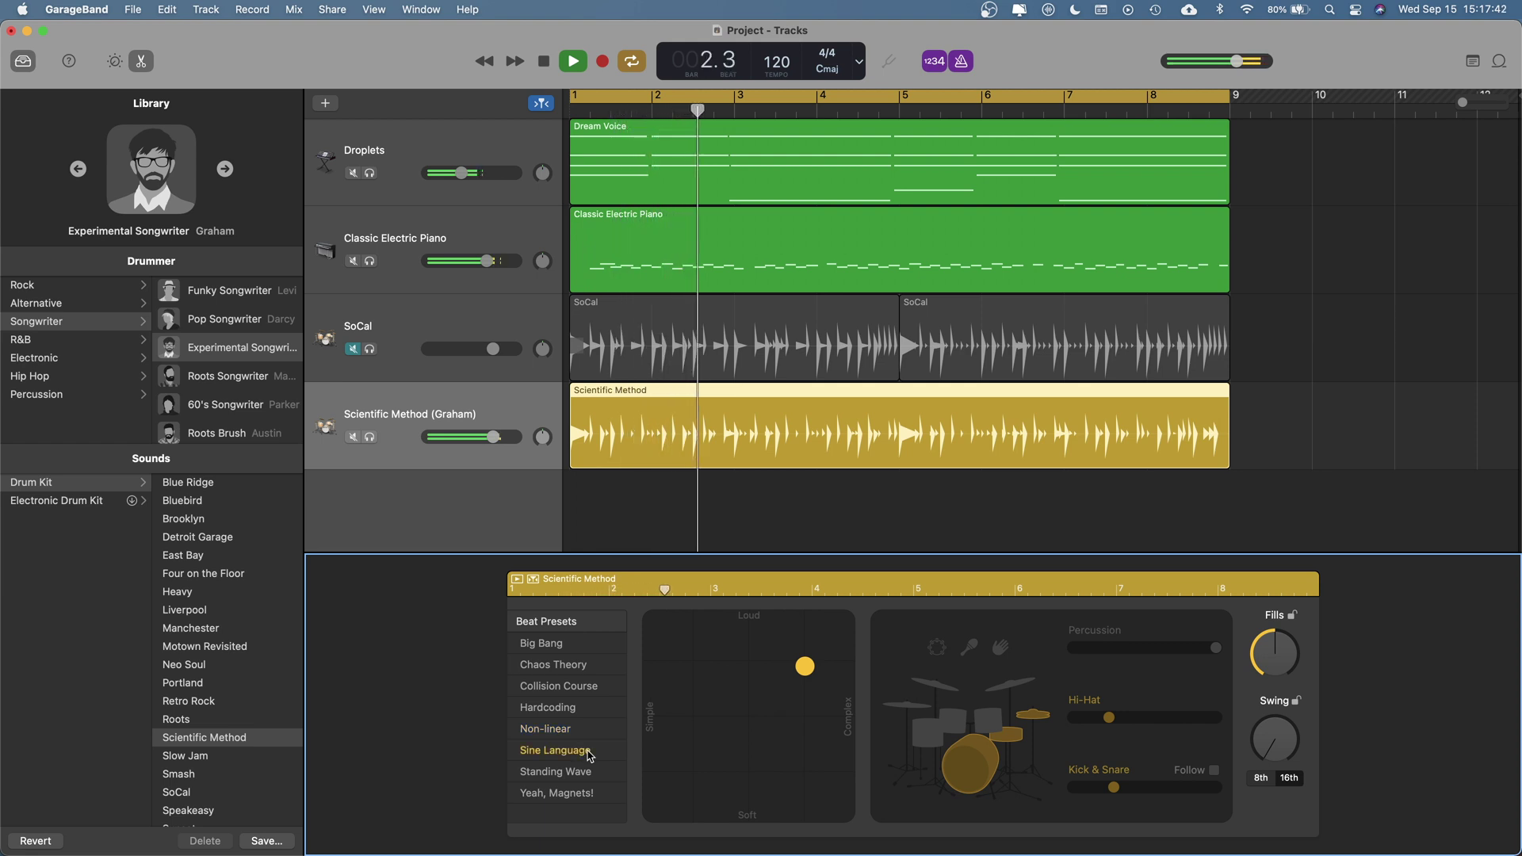
pyautogui.click(586, 751)
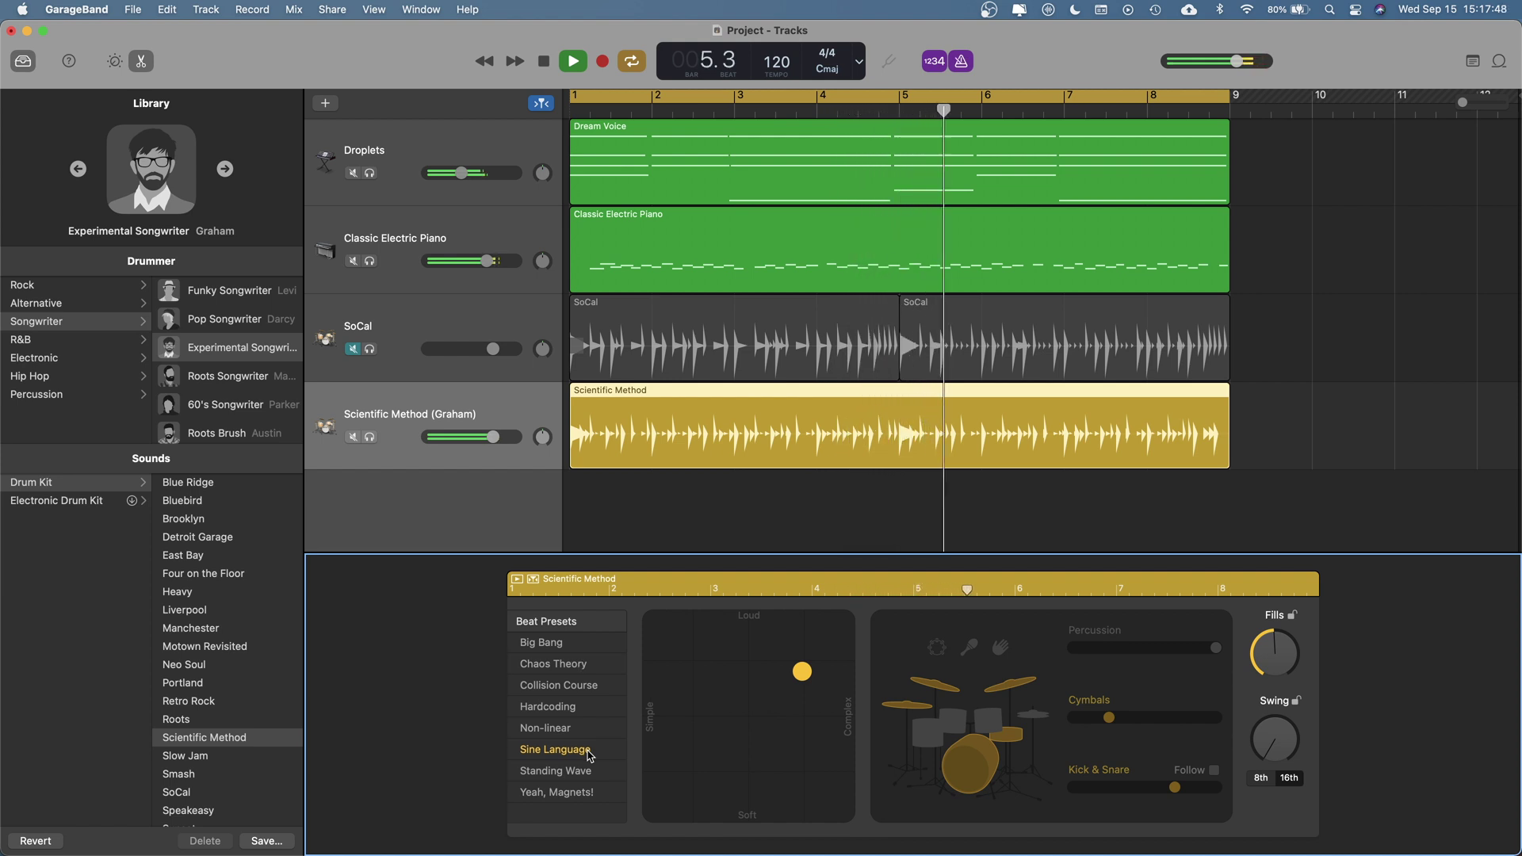
pyautogui.click(580, 774)
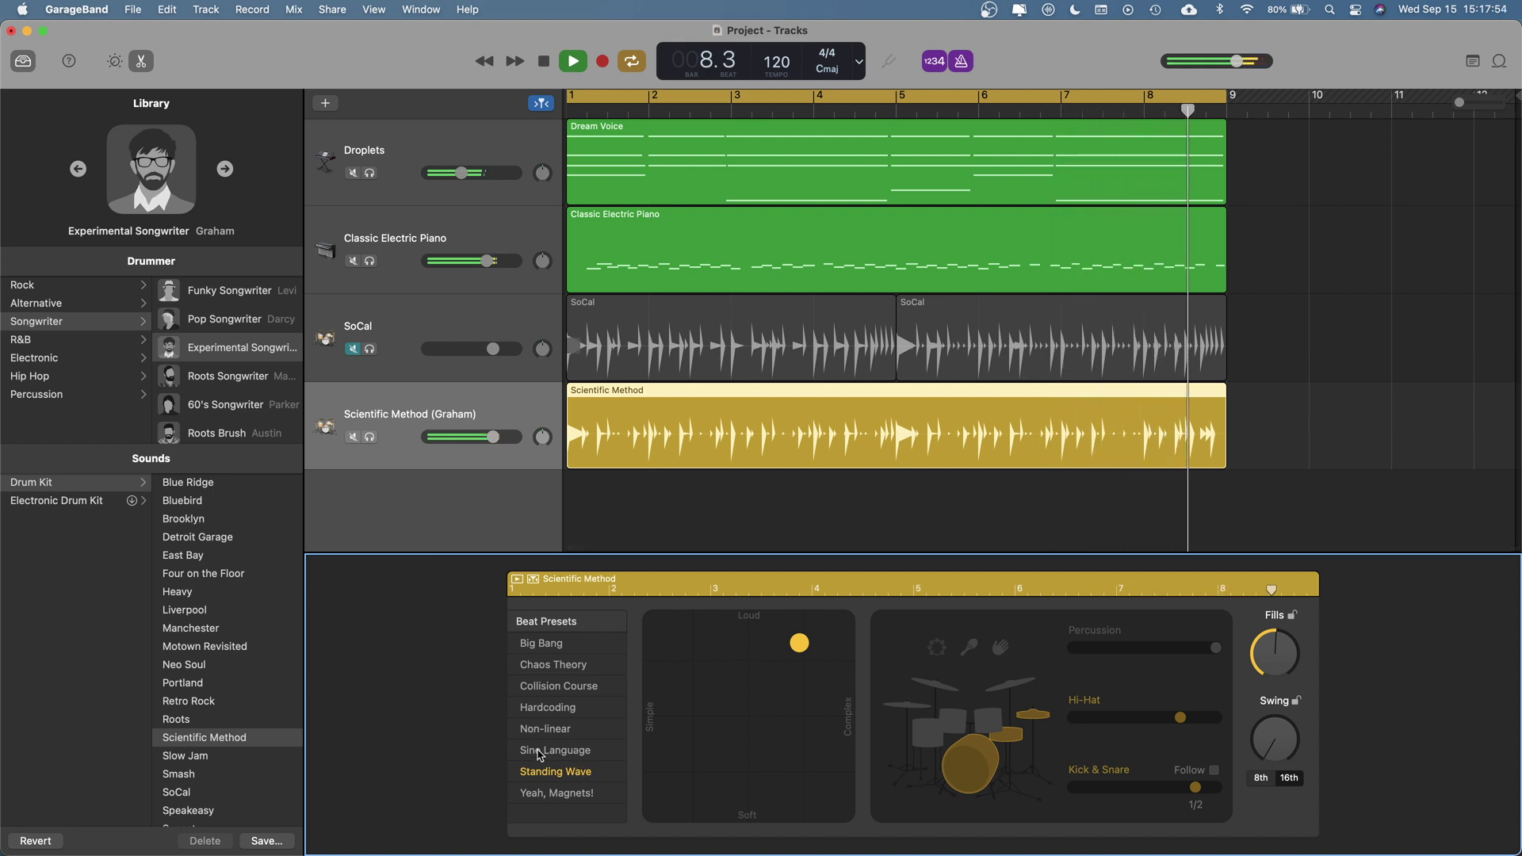
pyautogui.click(548, 793)
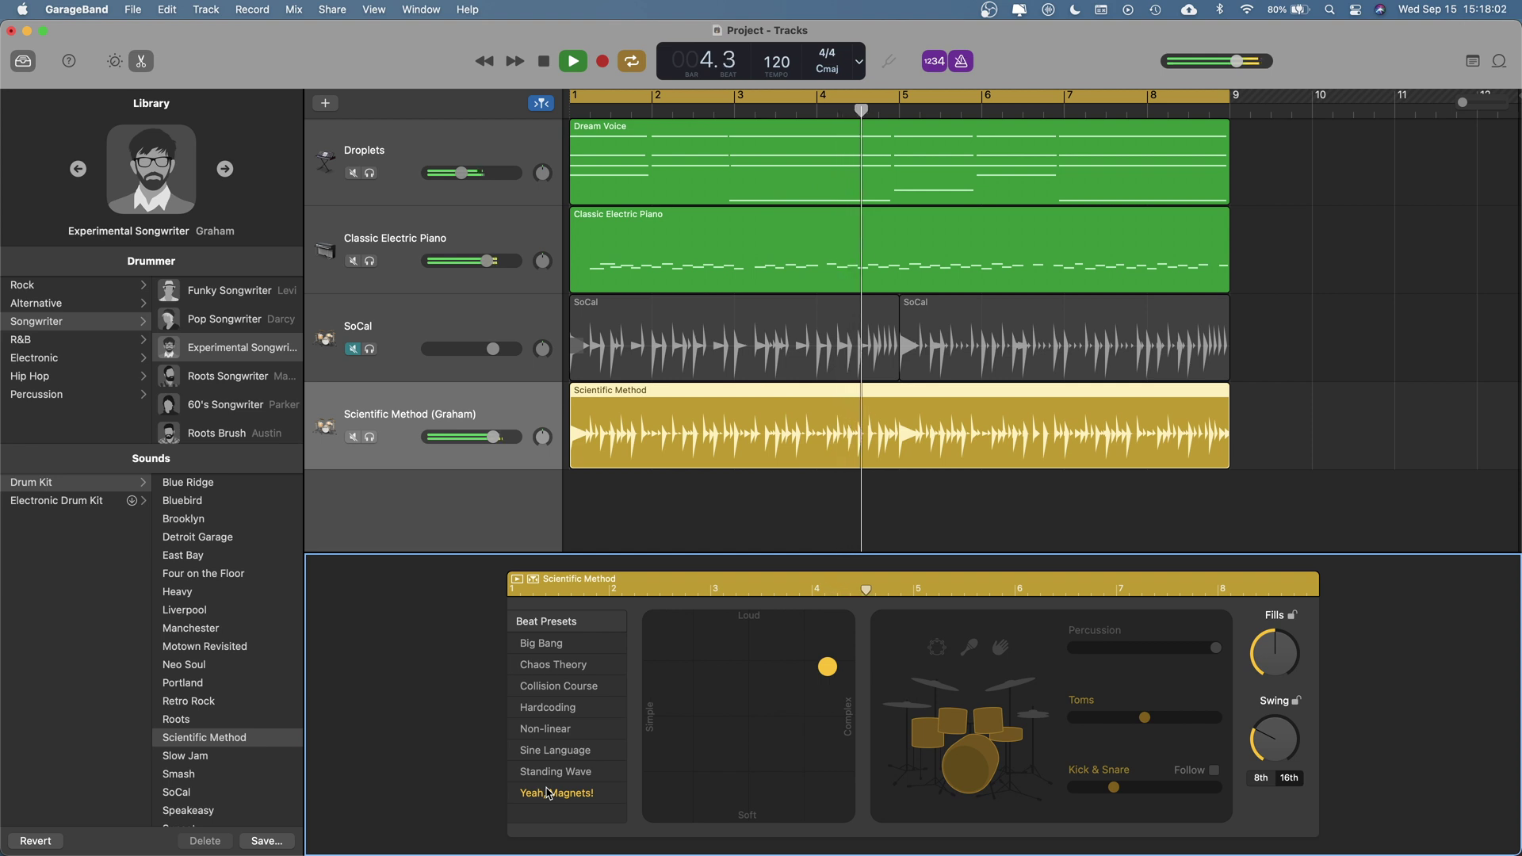
pyautogui.press('space')
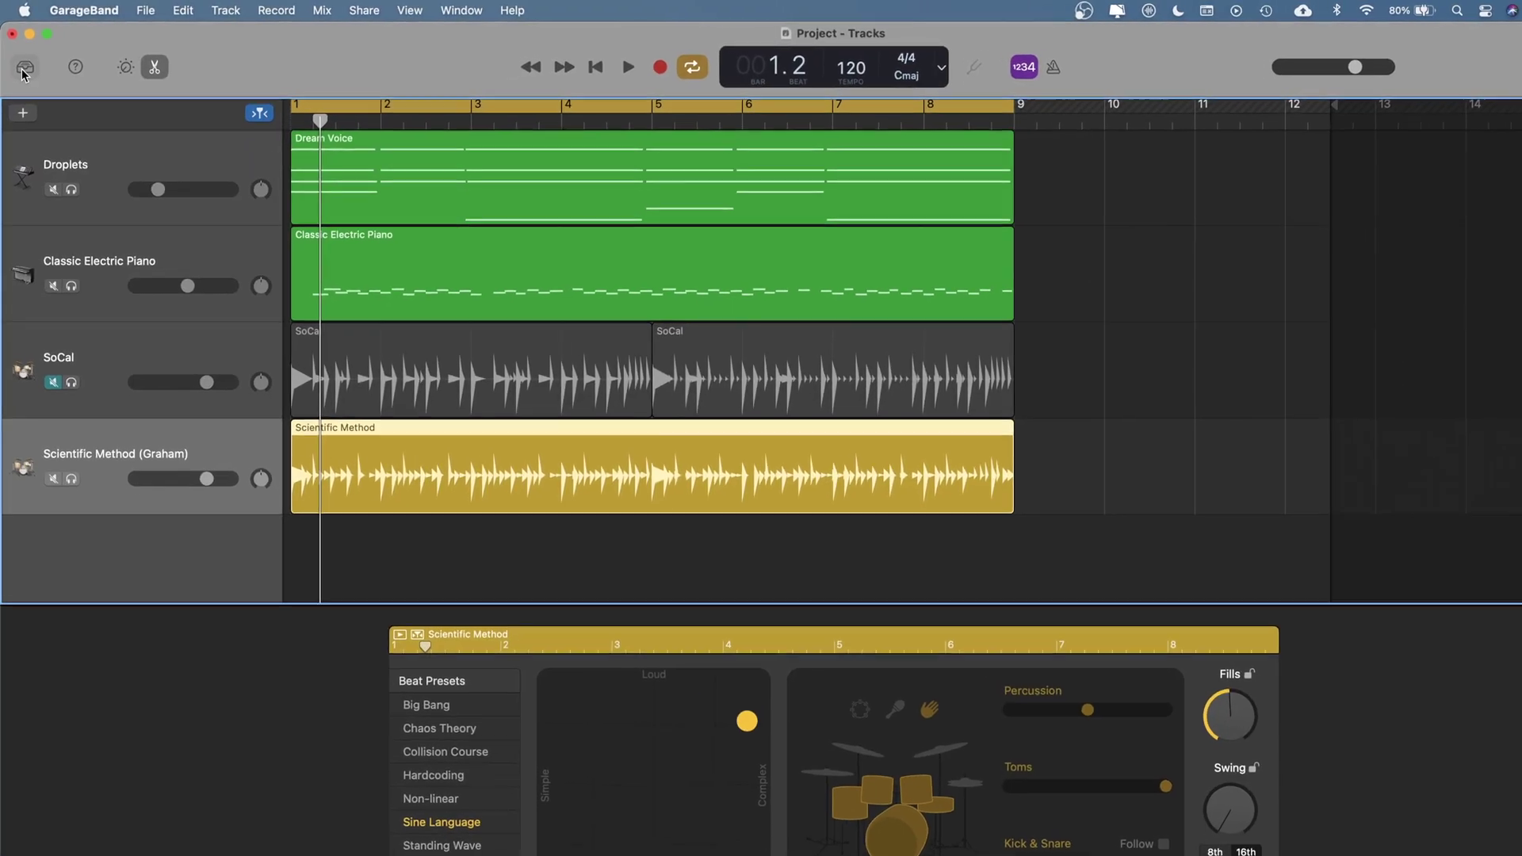
# - Show the Library and browse the Songwriter drummers and the Drum Kit sounds
pyautogui.click(24, 70)
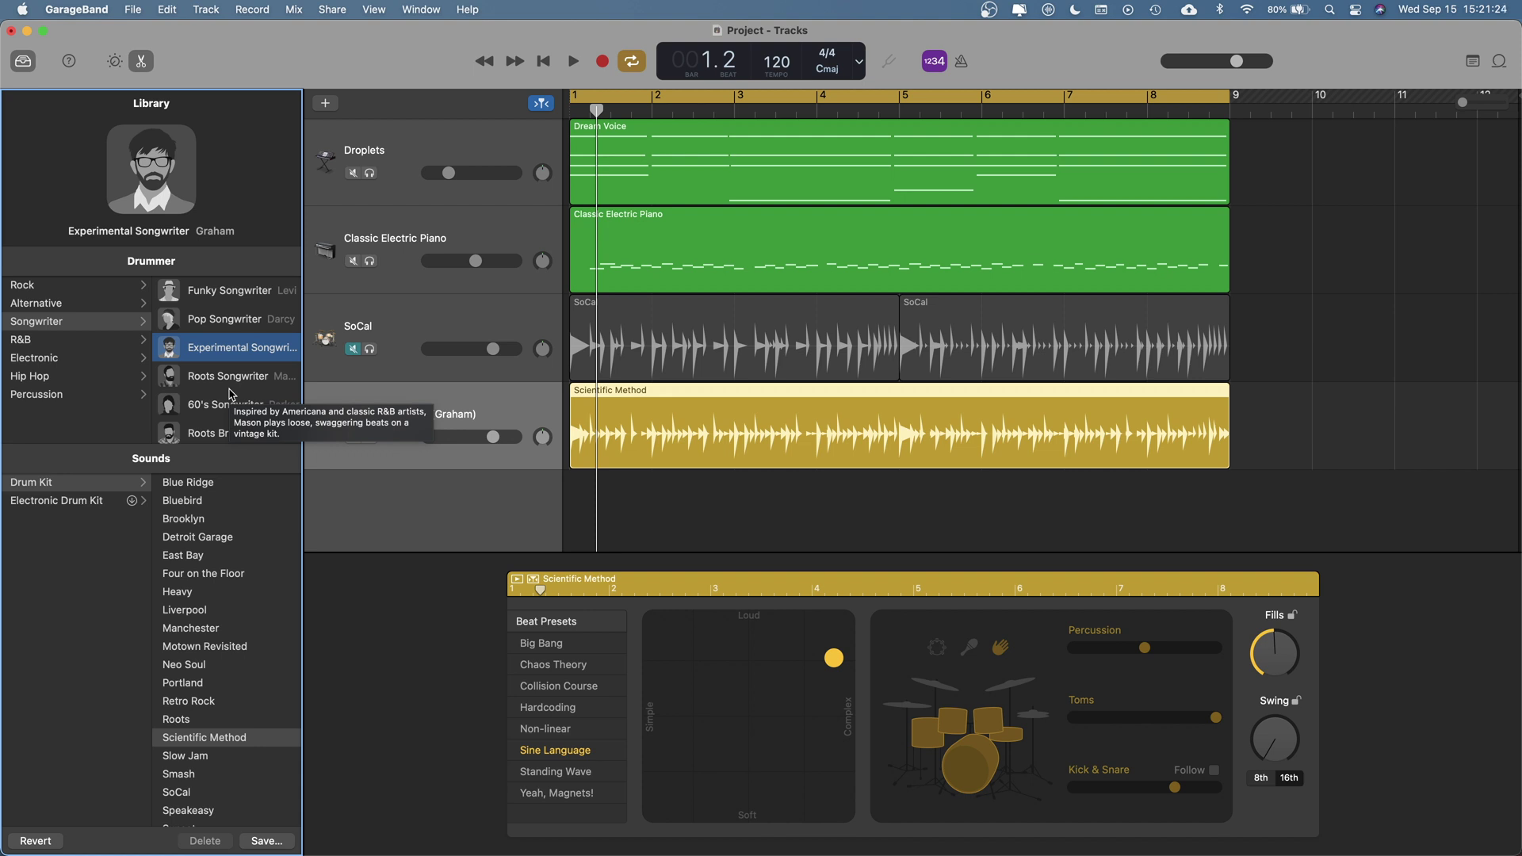
pyautogui.scroll(-1, 240, 706)
pyautogui.scroll(2, 240, 707)
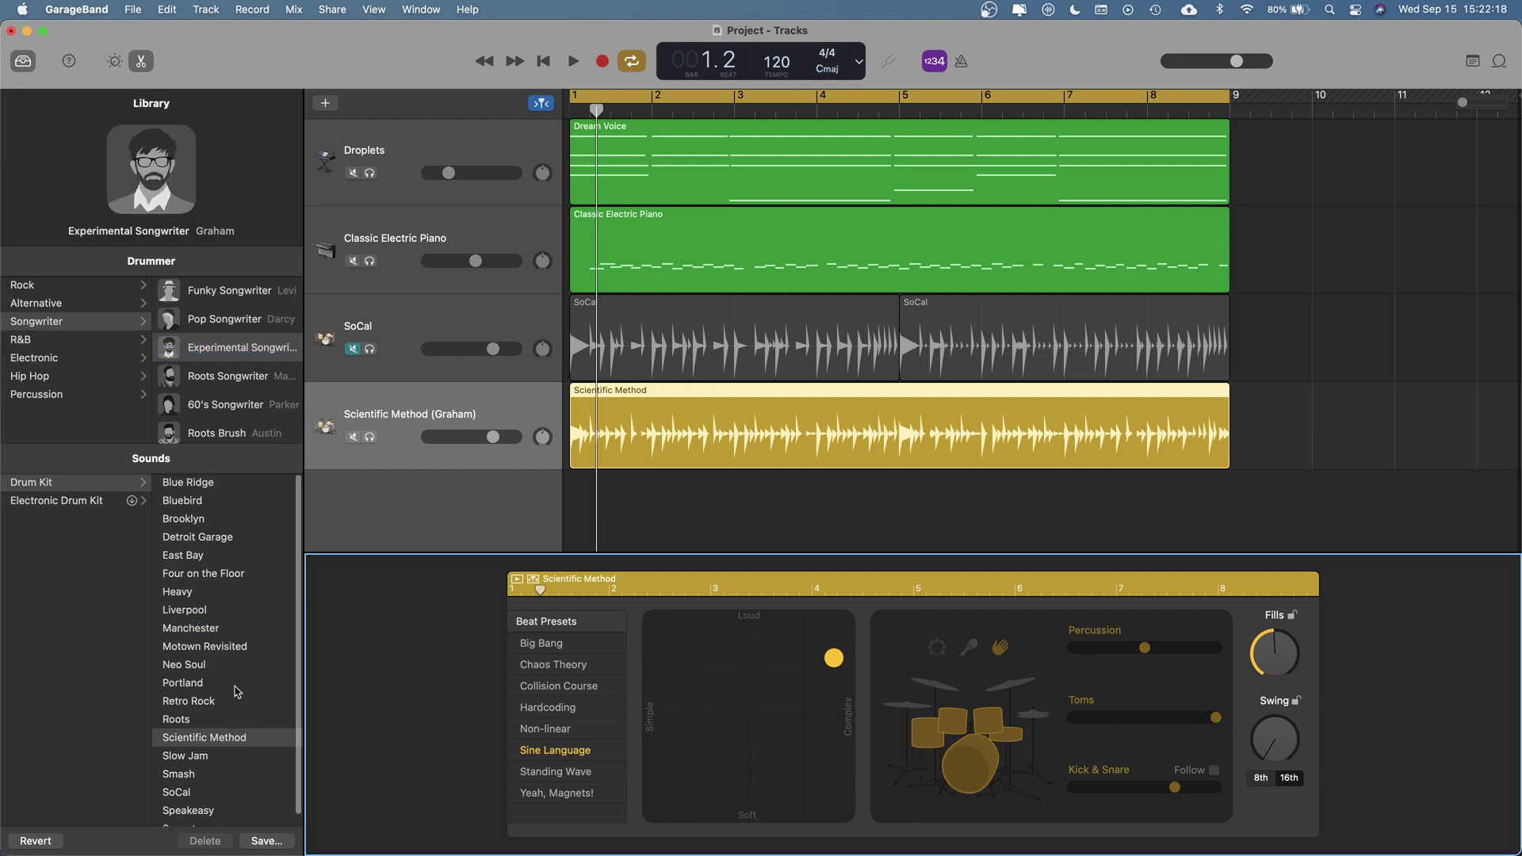